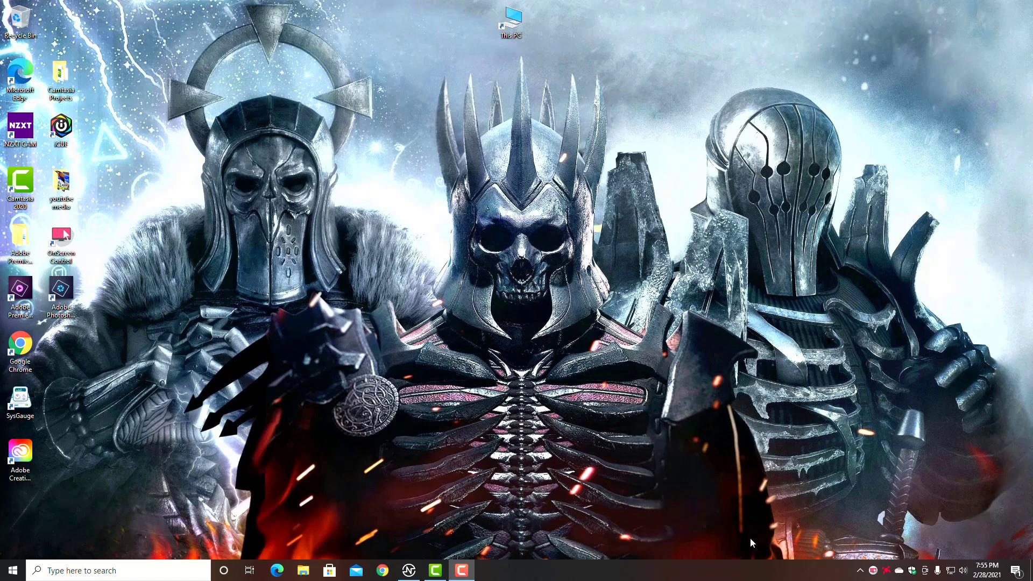
# - Launch Task Manager by searching 'tas', centre its window, and show the CPU Performance page
pyautogui.click(86, 571)
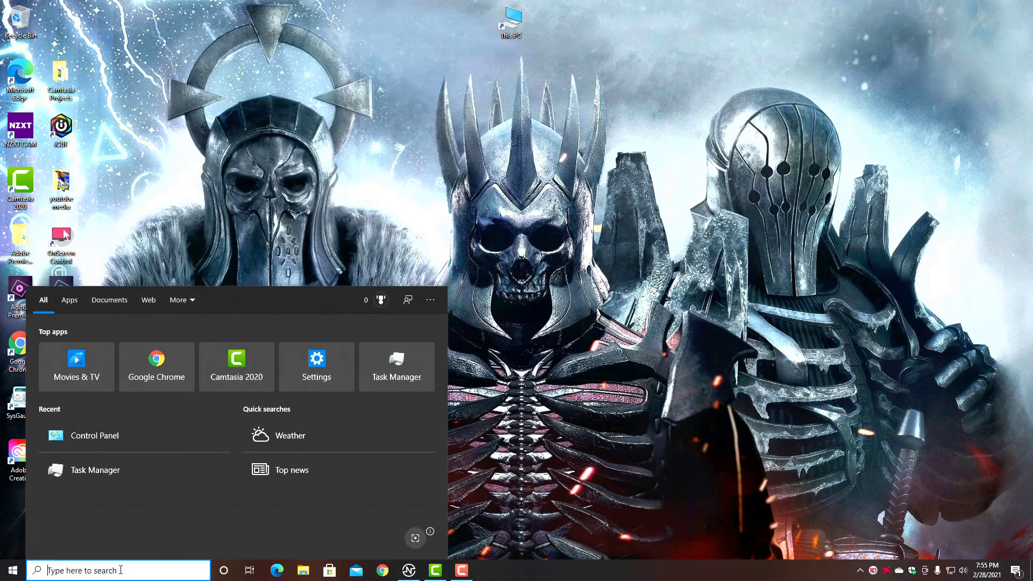
pyautogui.rightClick(14, 573)
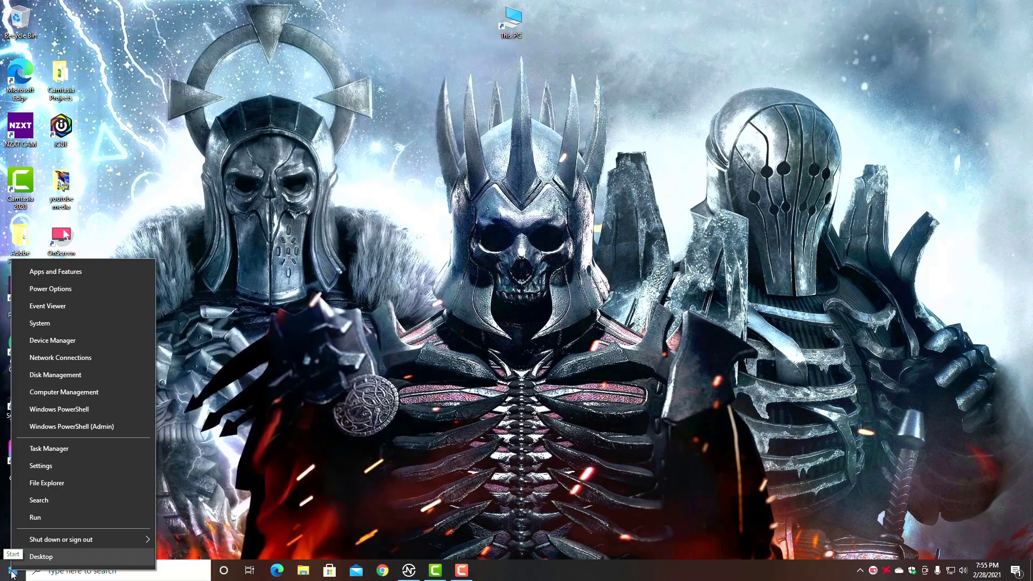
pyautogui.click(51, 497)
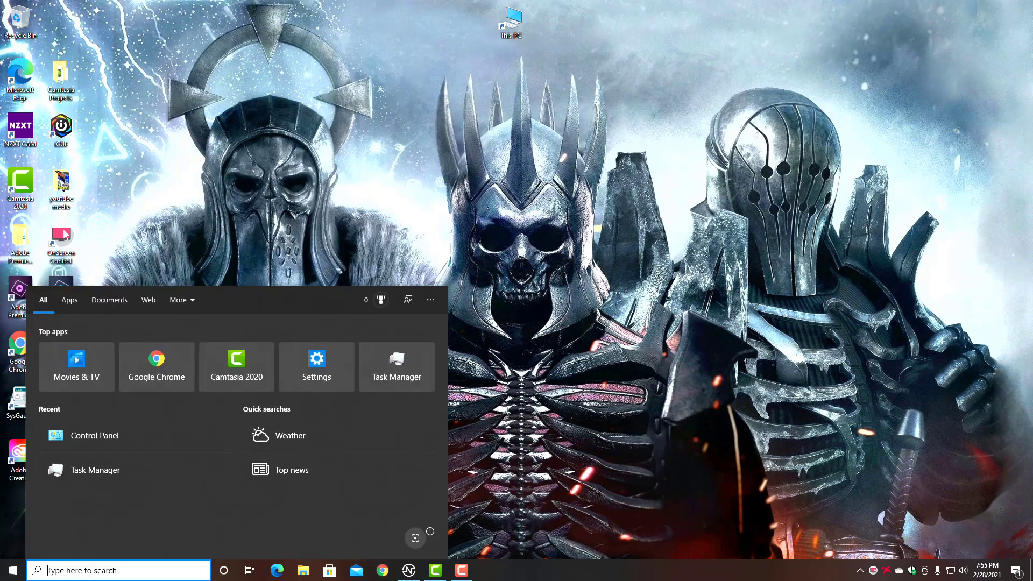
pyautogui.write('tas')
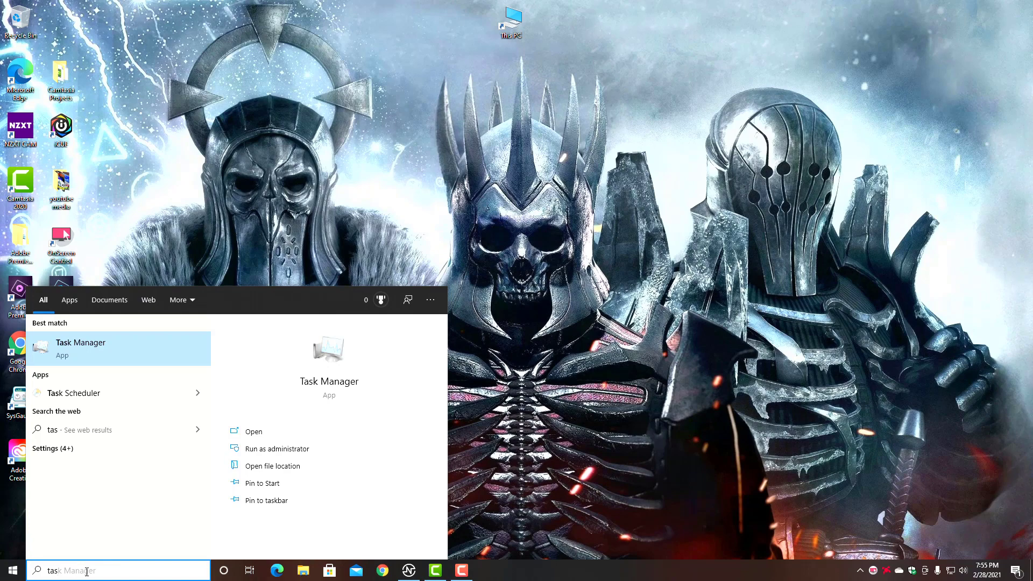
pyautogui.press('Return')
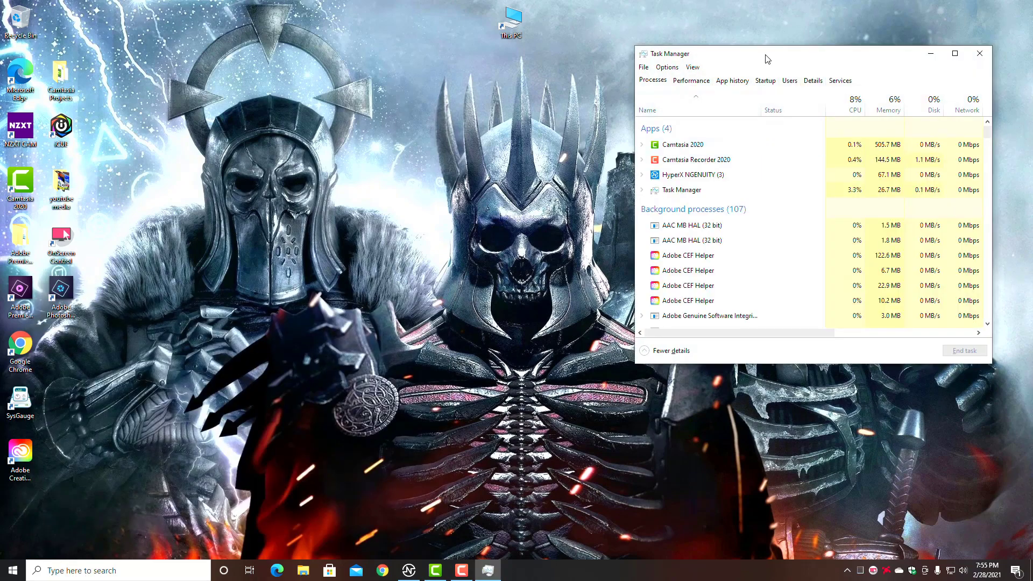
pyautogui.moveTo(762, 62); pyautogui.dragTo(461, 126)
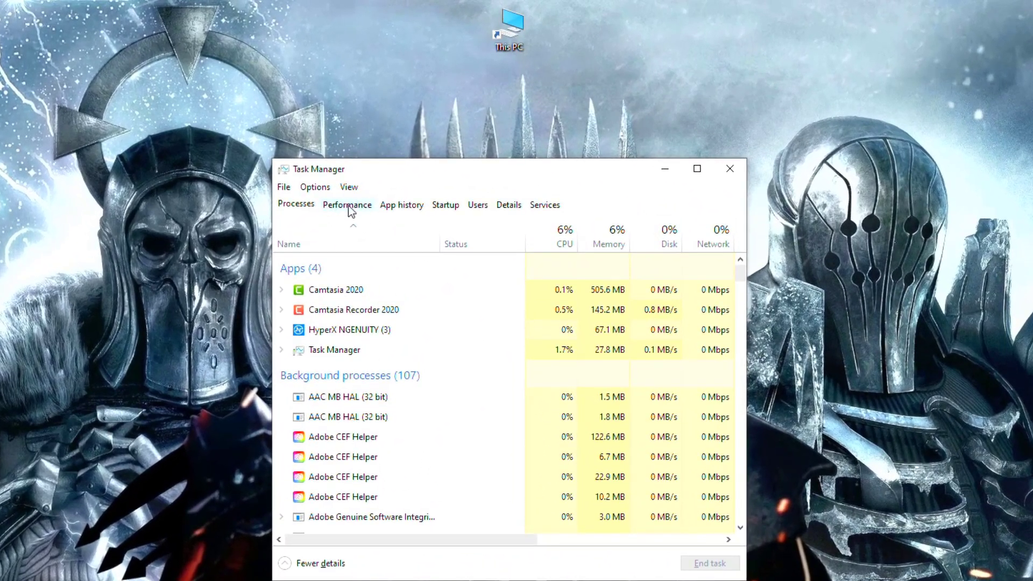
pyautogui.click(348, 205)
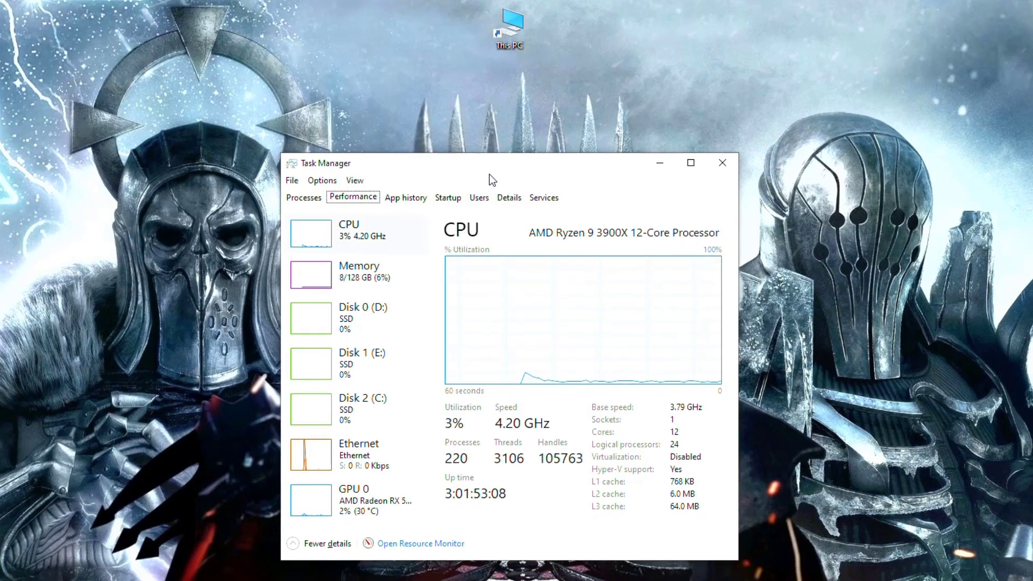
# - Move Task Manager to the top right of the desktop, opening and dismissing its Options menu
pyautogui.moveTo(489, 171); pyautogui.dragTo(798, 99)
pyautogui.moveTo(738, 75); pyautogui.dragTo(783, 59)
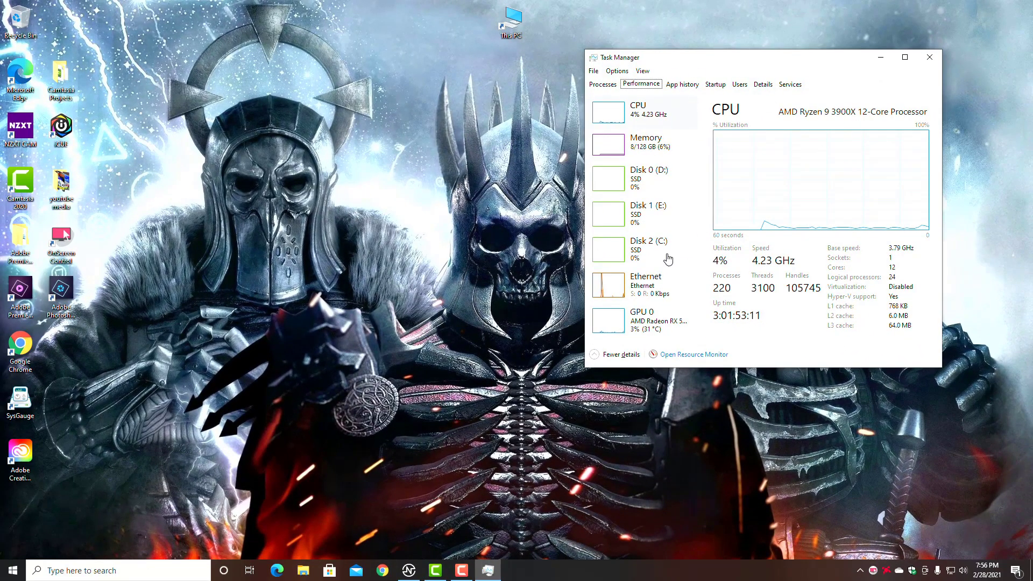
pyautogui.click(617, 71)
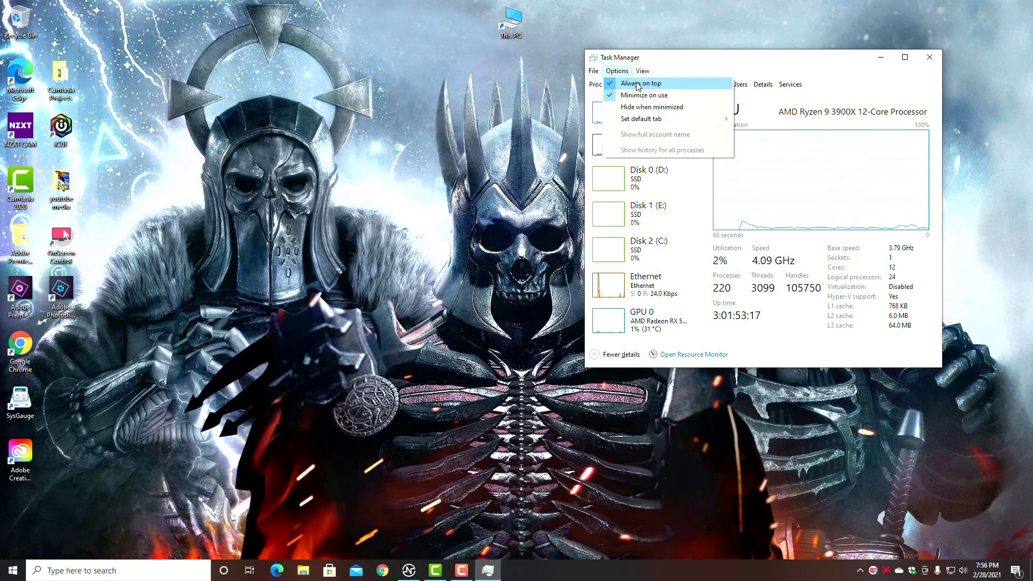
pyautogui.click(641, 84)
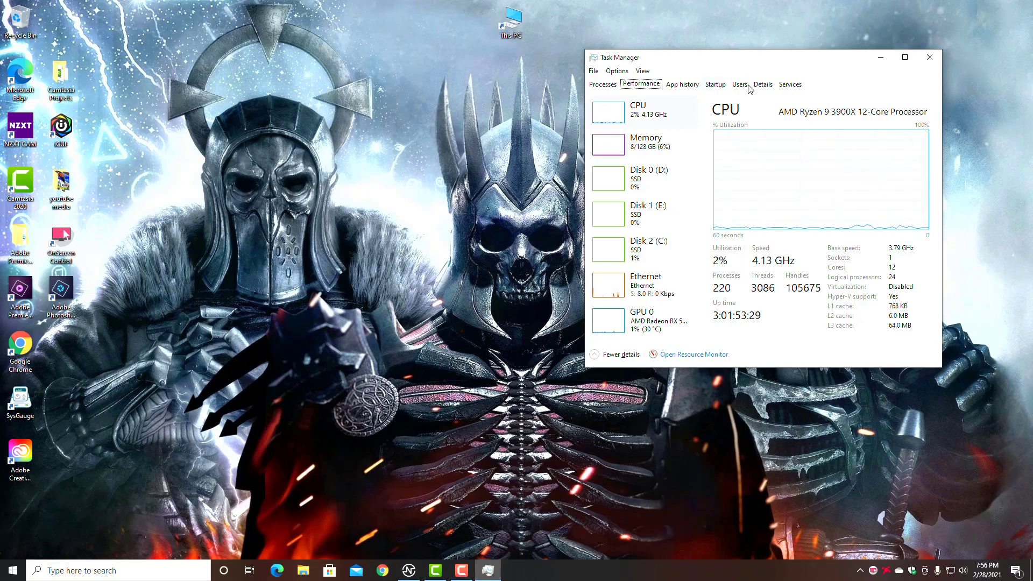
# - Open the Run box from the Start power menu and select msconfig in the Open field
pyautogui.click(15, 565)
pyautogui.rightClick(9, 572)
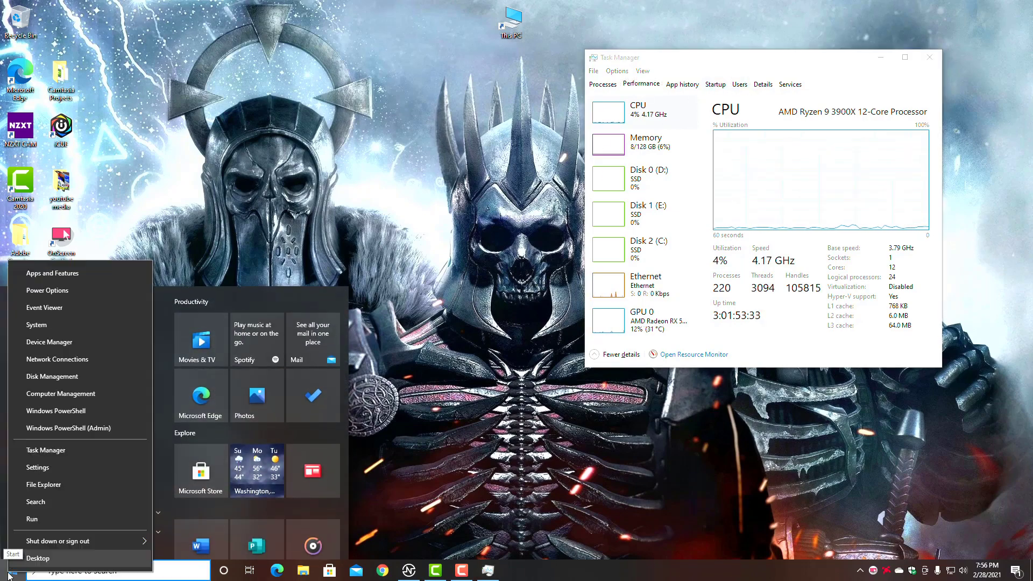
pyautogui.click(40, 518)
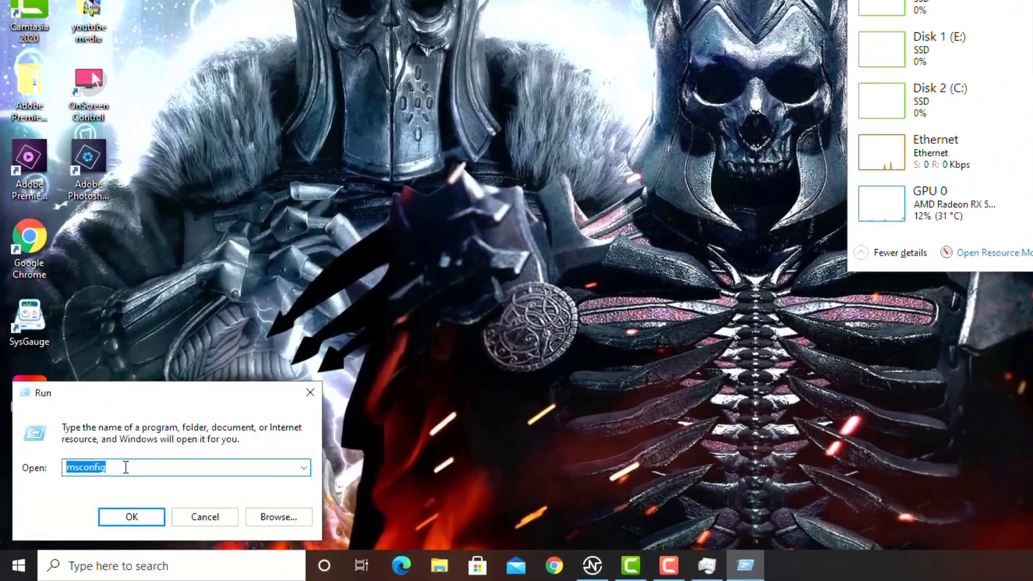
pyautogui.moveTo(72, 502); pyautogui.dragTo(52, 501)
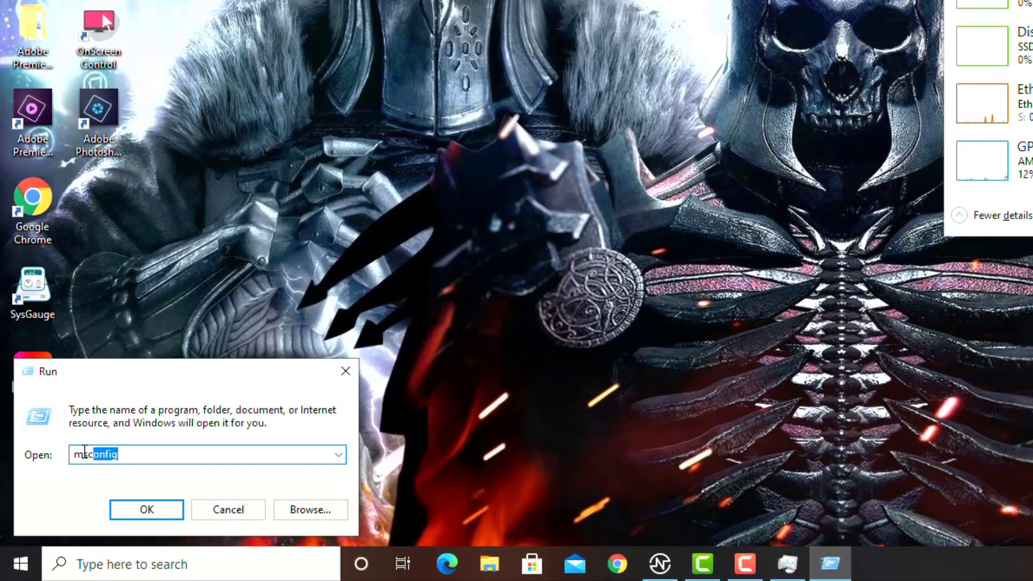
pyautogui.moveTo(84, 451); pyautogui.dragTo(53, 485)
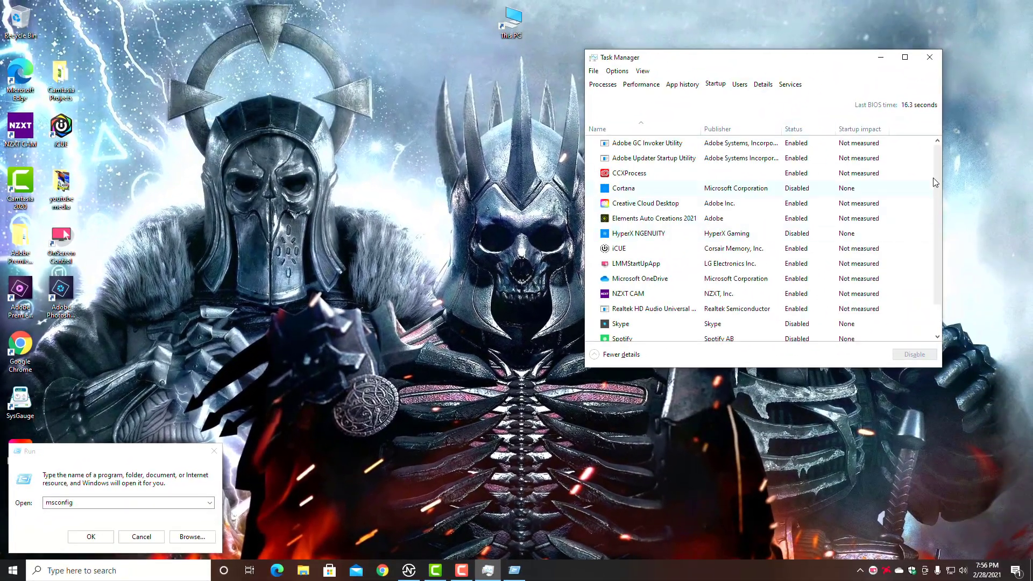
# - Show Task Manager's startup apps list and scroll through it
pyautogui.moveTo(938, 183); pyautogui.dragTo(938, 231)
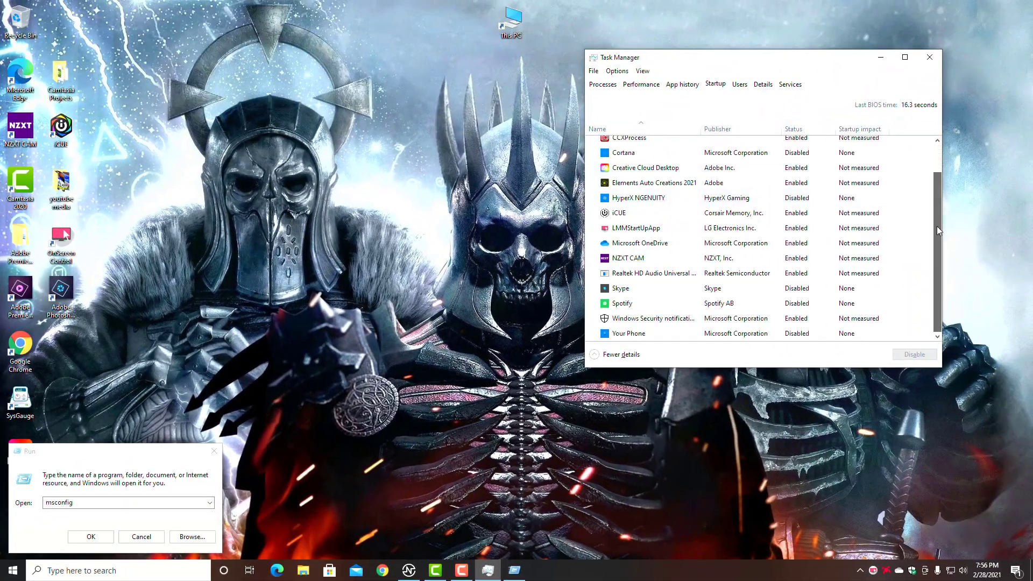
pyautogui.scroll(2, 704, 315)
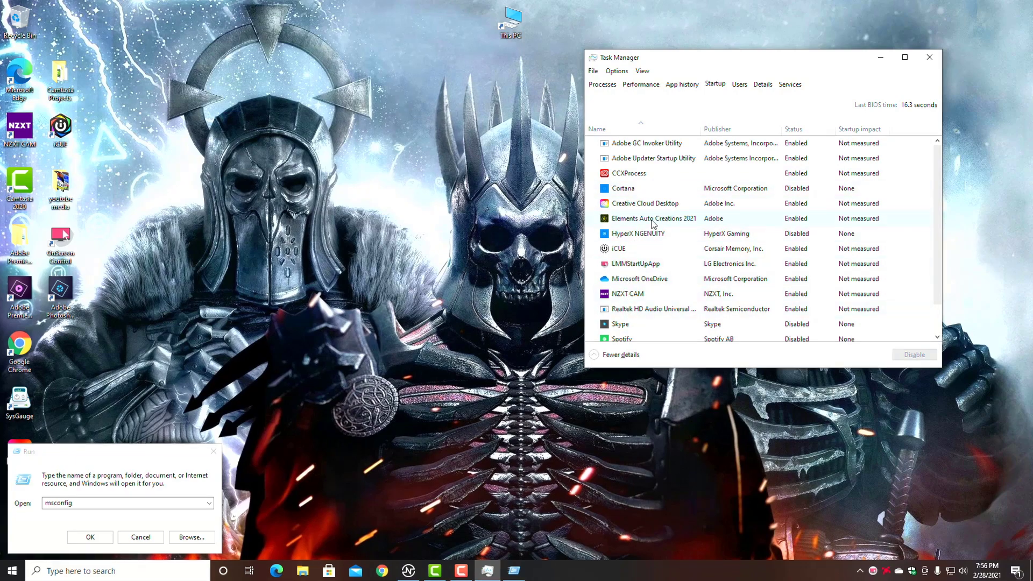
pyautogui.scroll(-2, 522, 277)
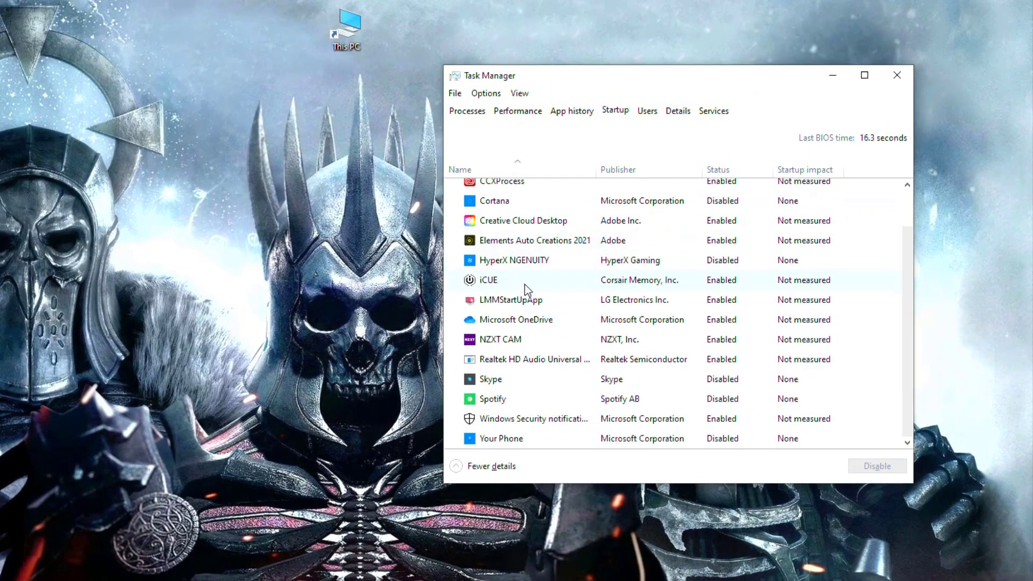
# - Disable Microsoft OneDrive in the startup apps list
pyautogui.rightClick(498, 324)
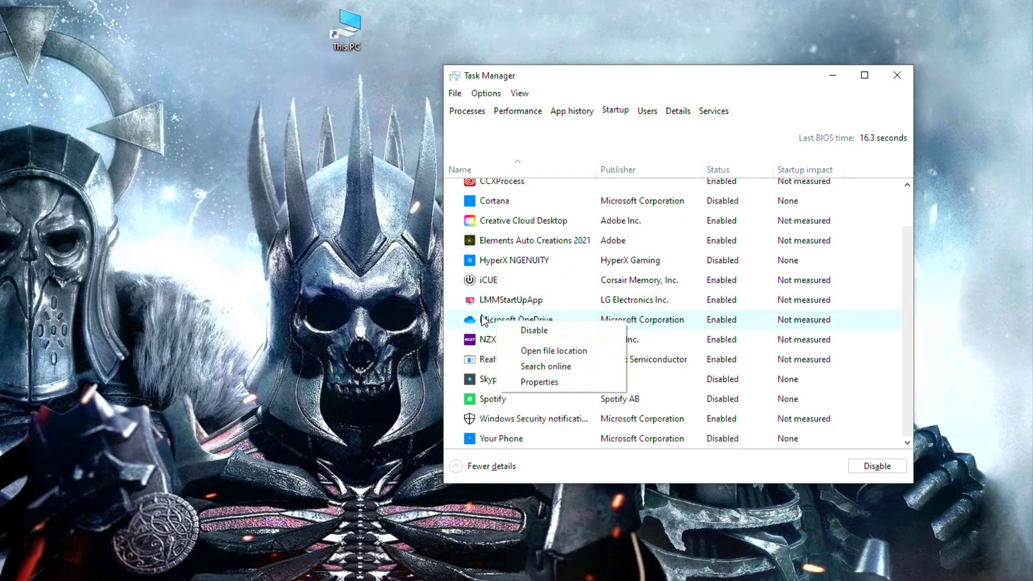
pyautogui.click(552, 333)
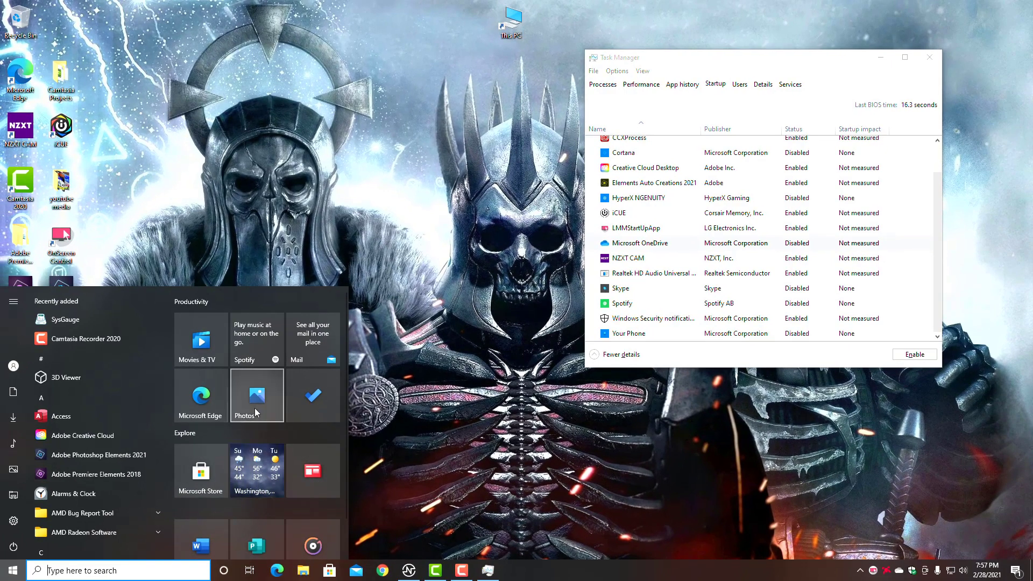
# - Turn off the live tiles for Weather, Photos and News in the Start menu
pyautogui.scroll(-1, 306, 518)
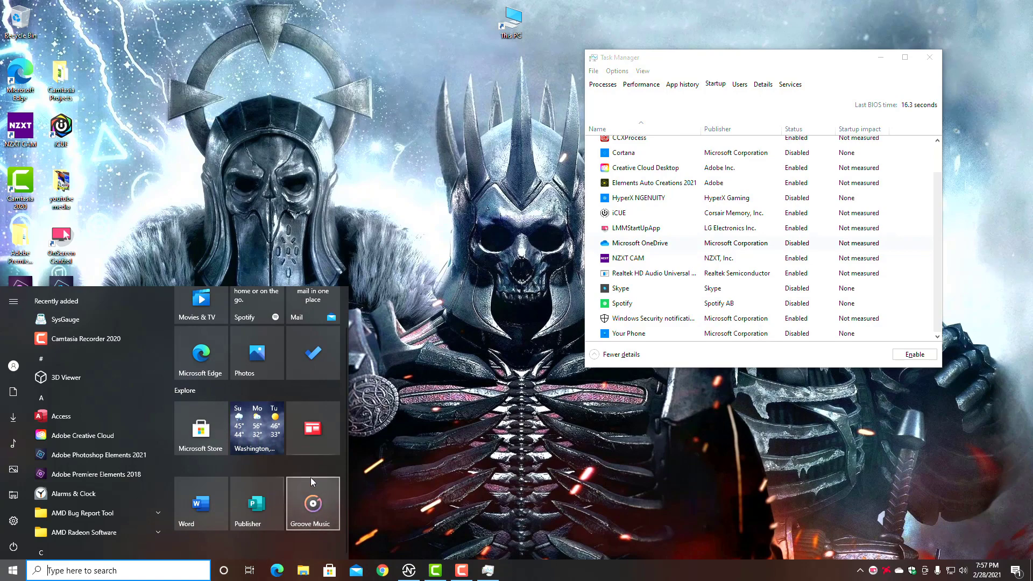
pyautogui.scroll(1, 310, 473)
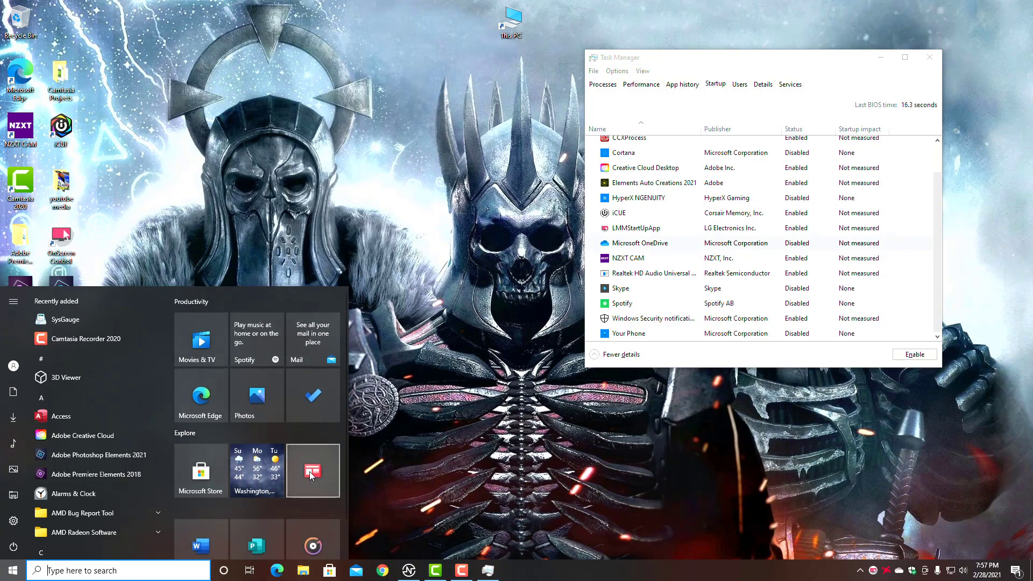
pyautogui.rightClick(248, 473)
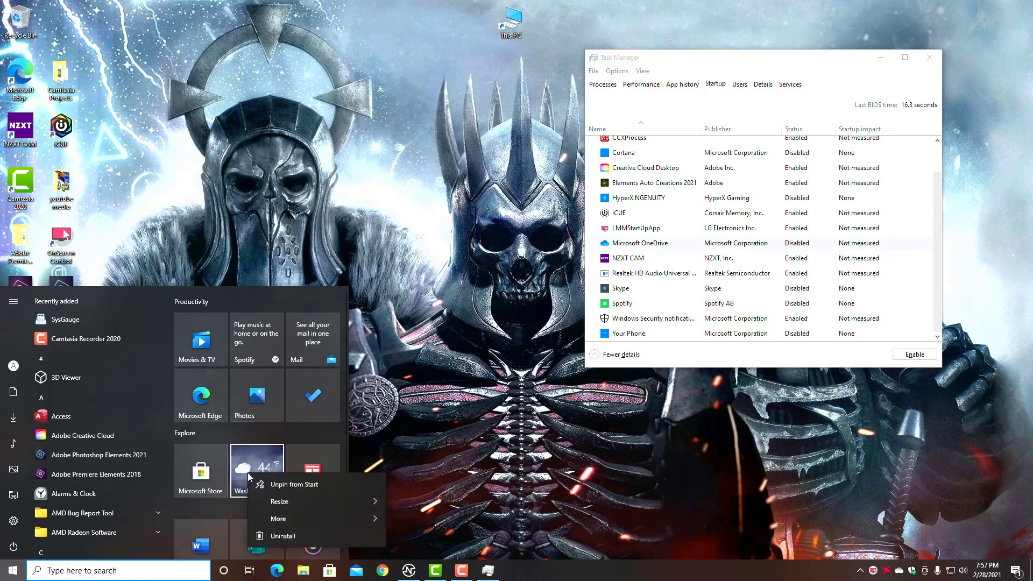
pyautogui.moveTo(280, 519)
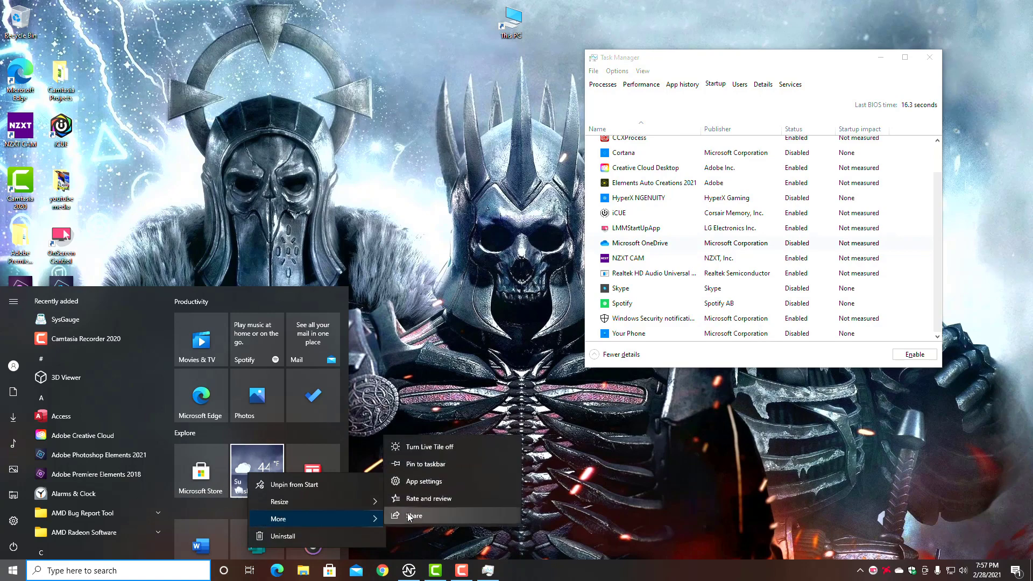
pyautogui.click(450, 448)
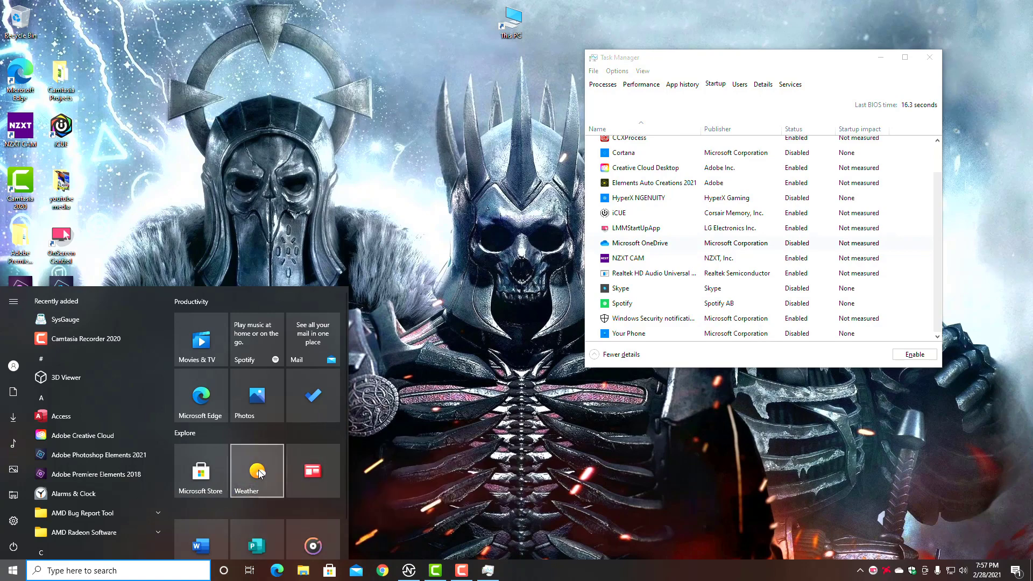
pyautogui.rightClick(263, 393)
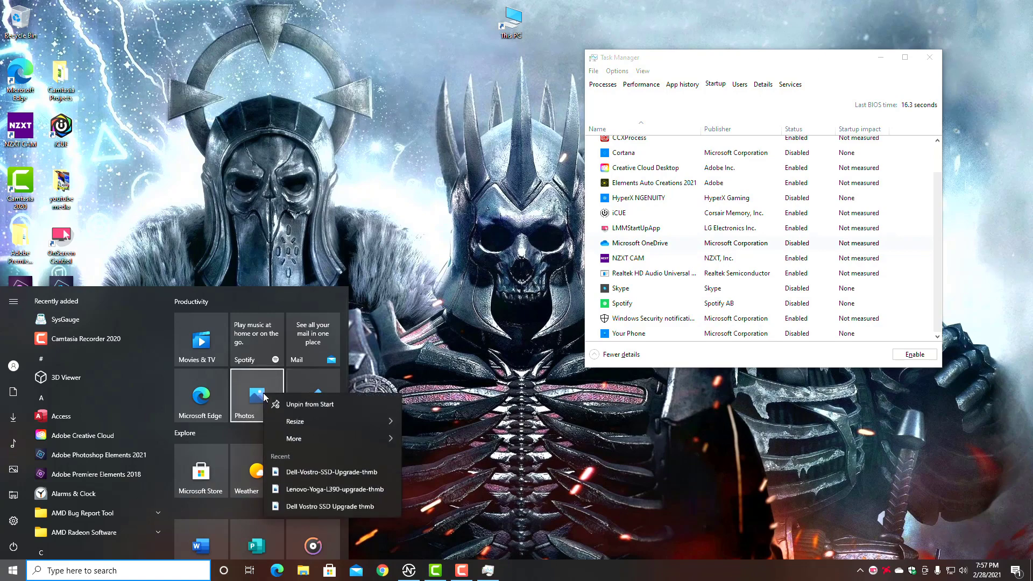
pyautogui.moveTo(293, 444)
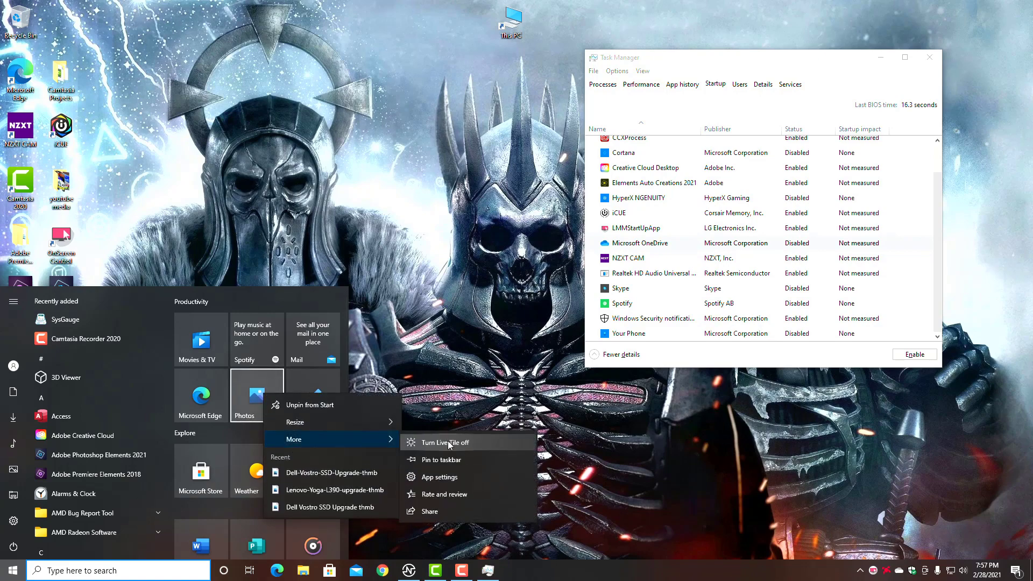
pyautogui.click(448, 441)
pyautogui.rightClick(322, 467)
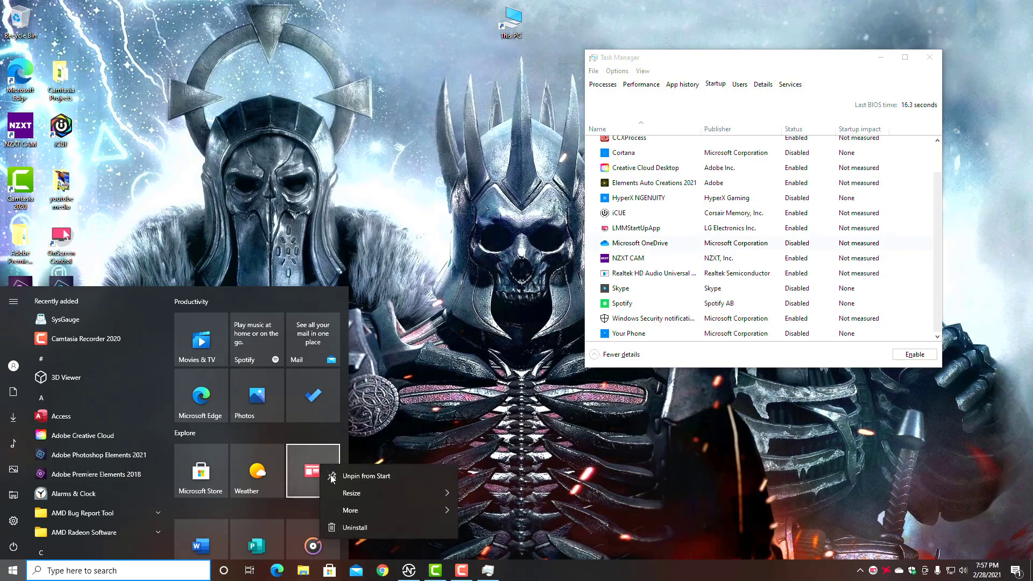
pyautogui.moveTo(421, 517)
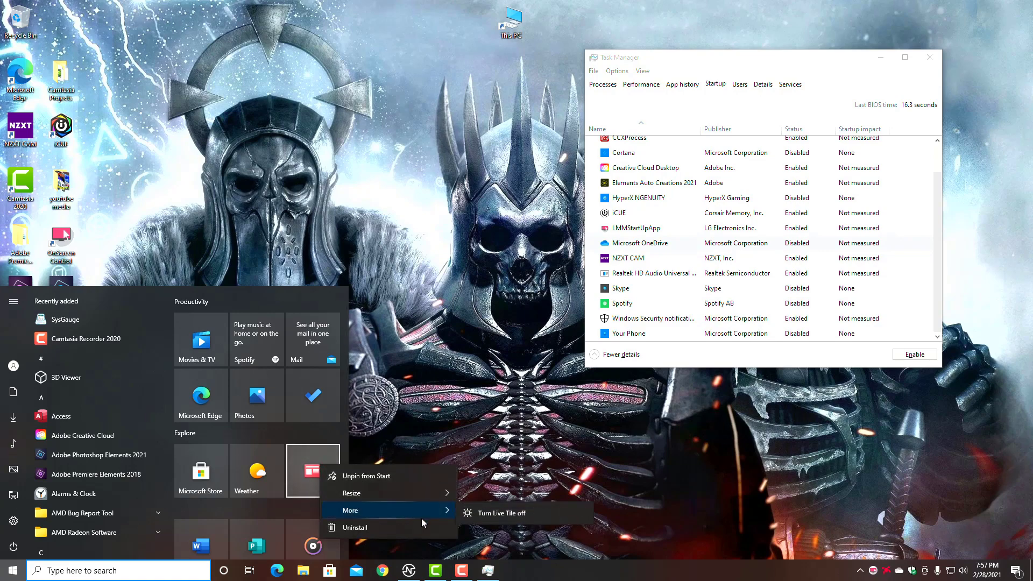
pyautogui.click(503, 460)
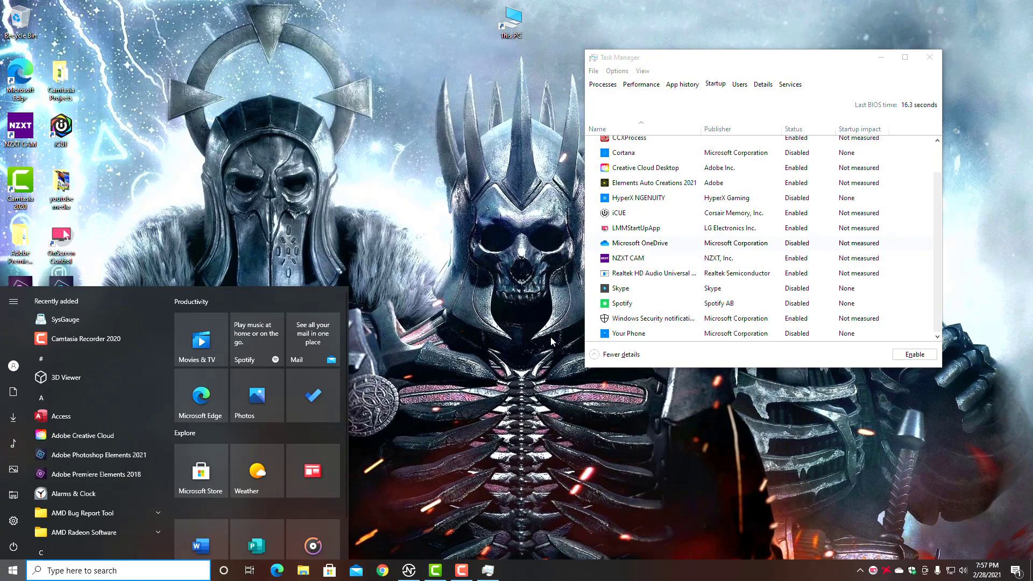
# - Show Task Manager's CPU page, widen the Start tiles to two columns, and open then close Word
pyautogui.click(641, 85)
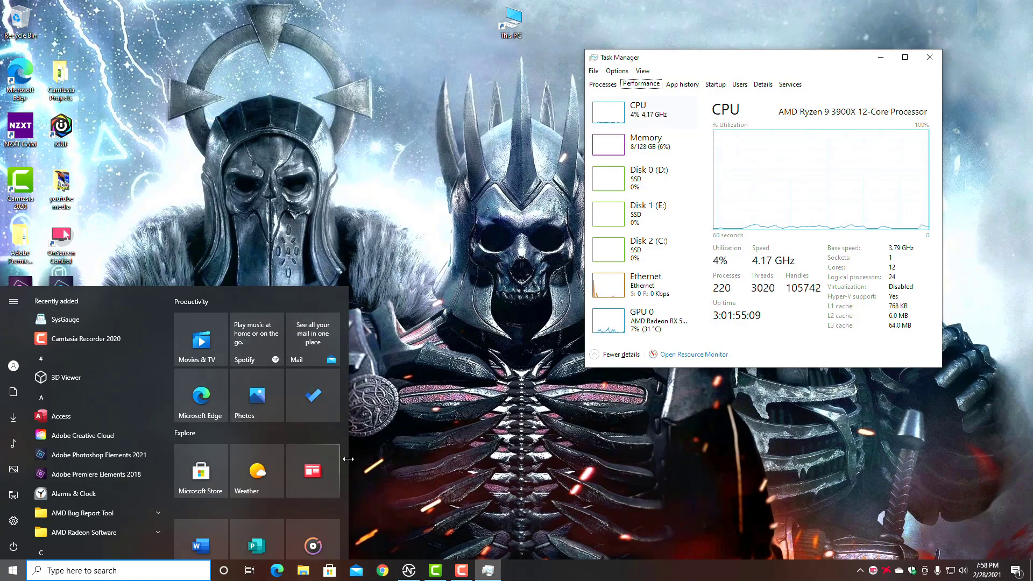
pyautogui.moveTo(348, 457); pyautogui.dragTo(685, 451)
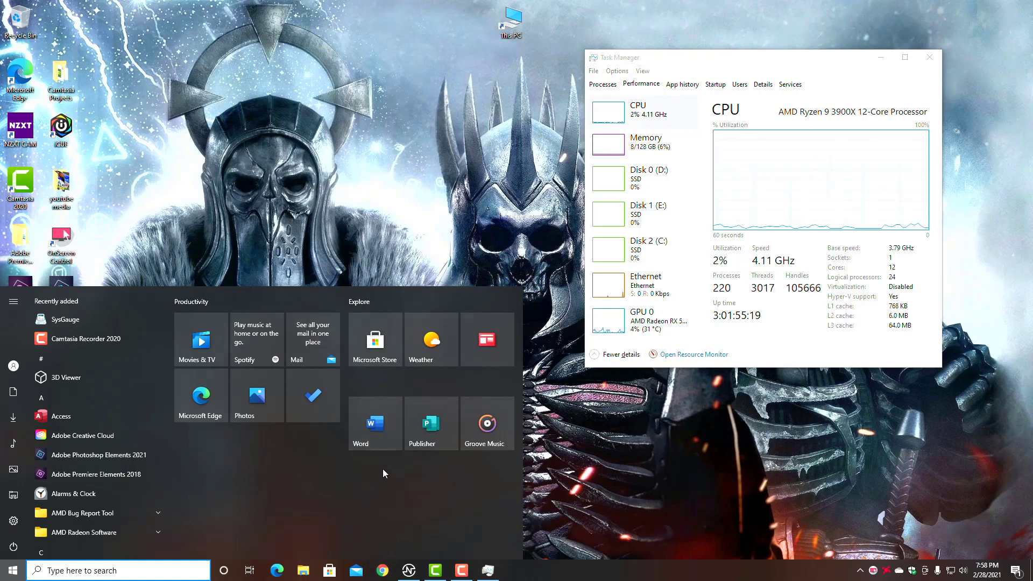
pyautogui.click(383, 424)
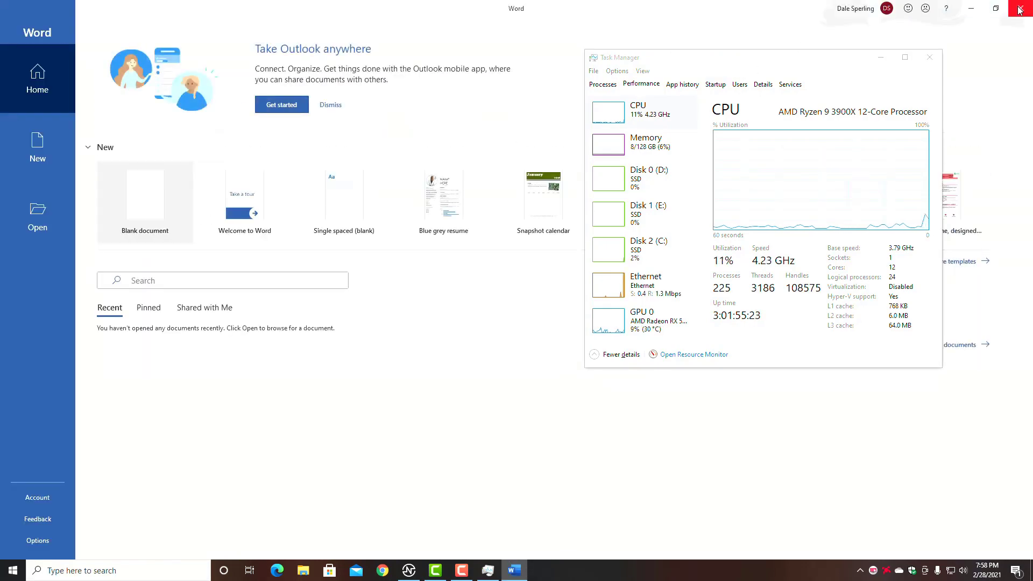
pyautogui.click(1021, 8)
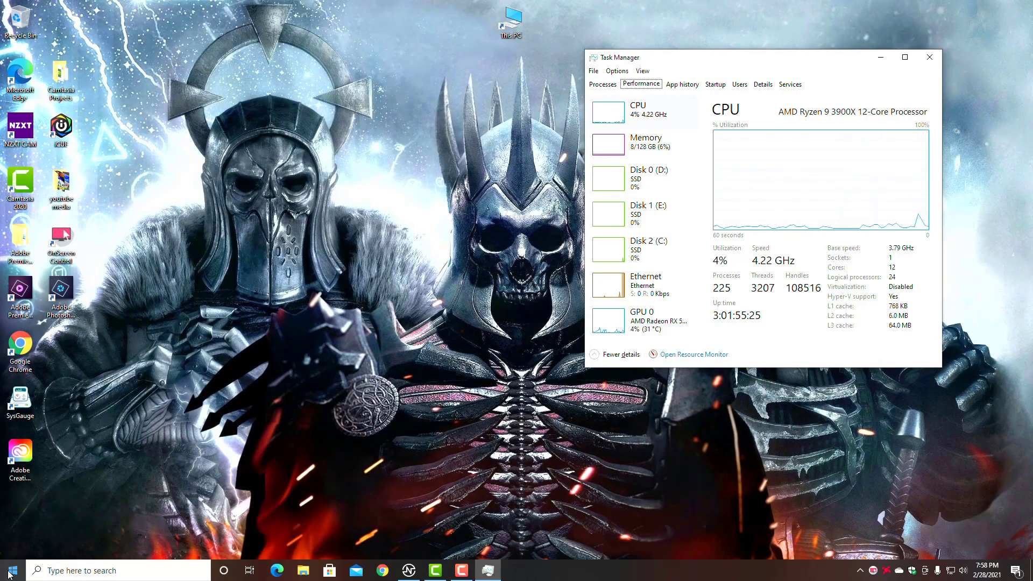
# - Narrow the Start menu tiles back to a single column and close the Start menu
pyautogui.press('super')
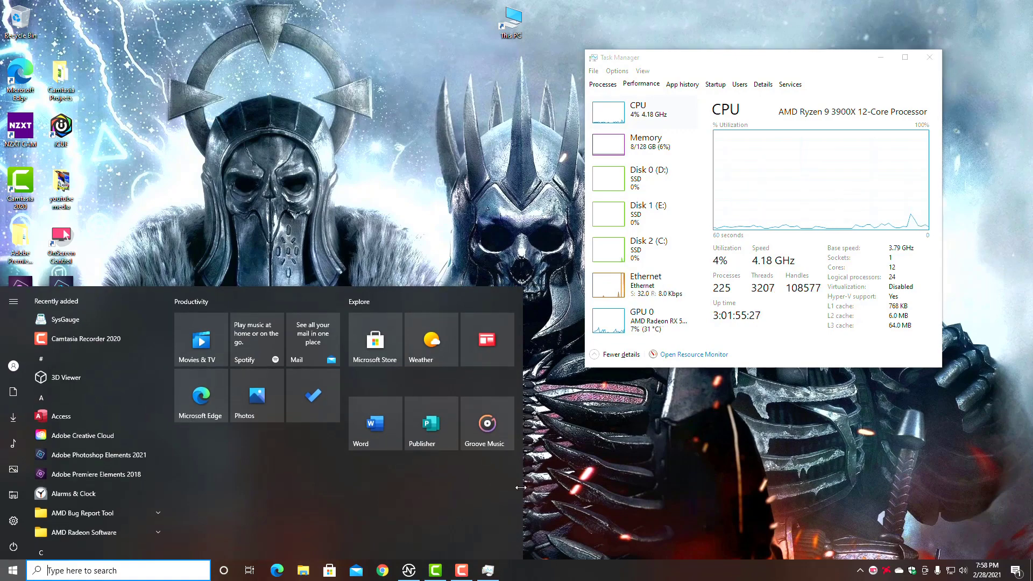
pyautogui.moveTo(527, 489); pyautogui.dragTo(344, 500)
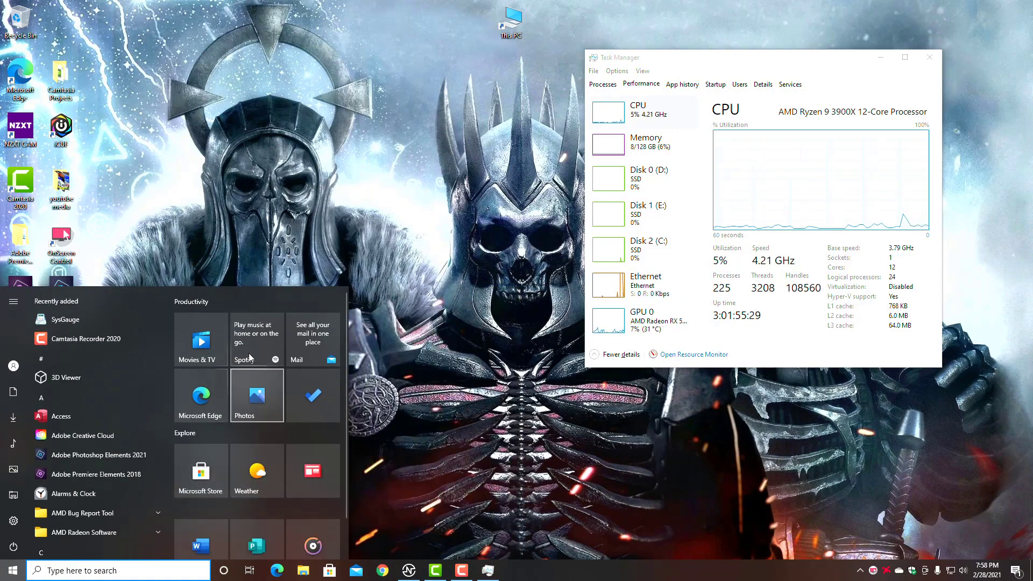
pyautogui.rightClick(193, 341)
pyautogui.moveTo(227, 392)
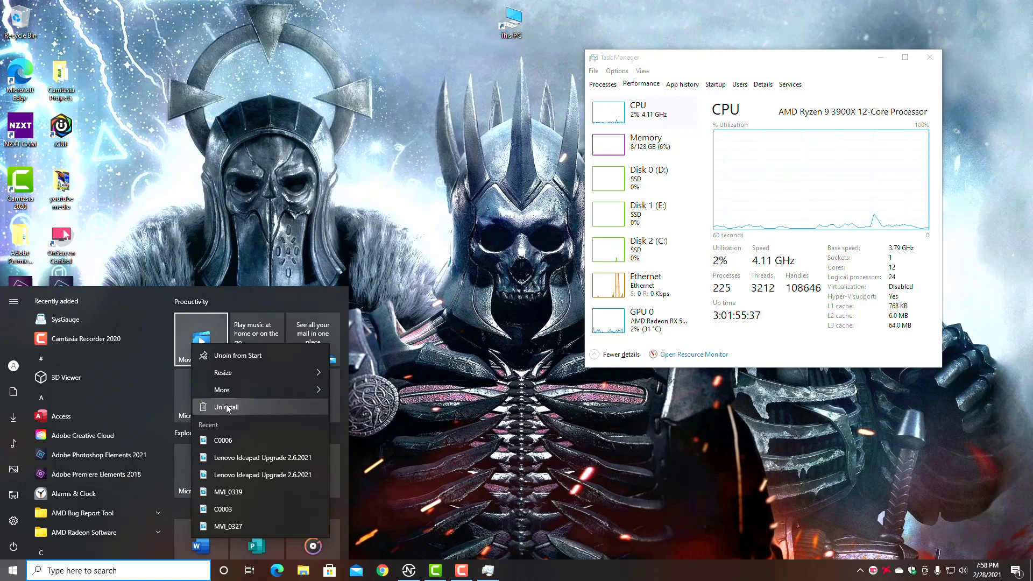
pyautogui.click(404, 372)
pyautogui.click(406, 367)
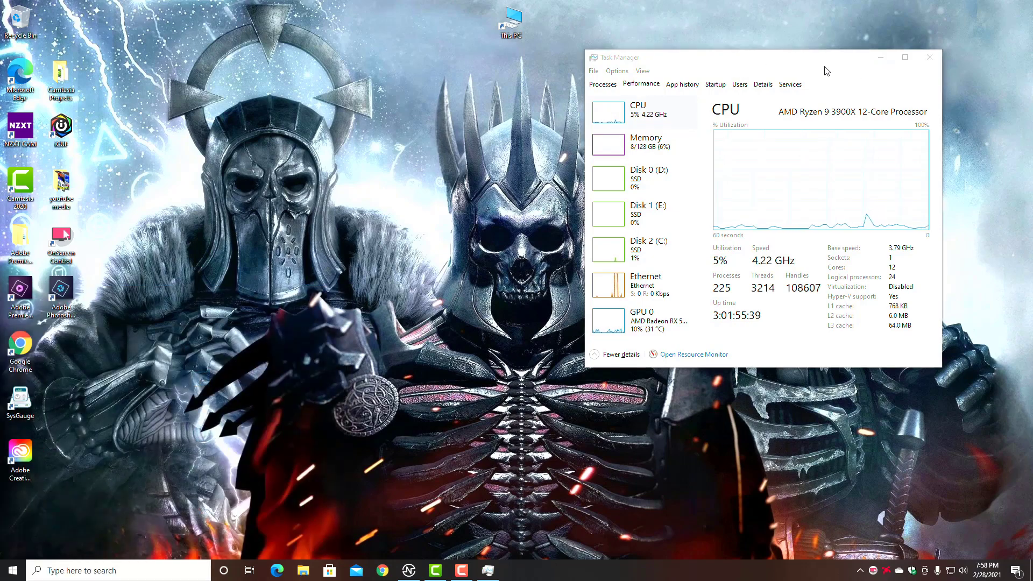
# - Move Task Manager further top-right and scroll through its full Startup apps list
pyautogui.moveTo(821, 63); pyautogui.dragTo(877, 31)
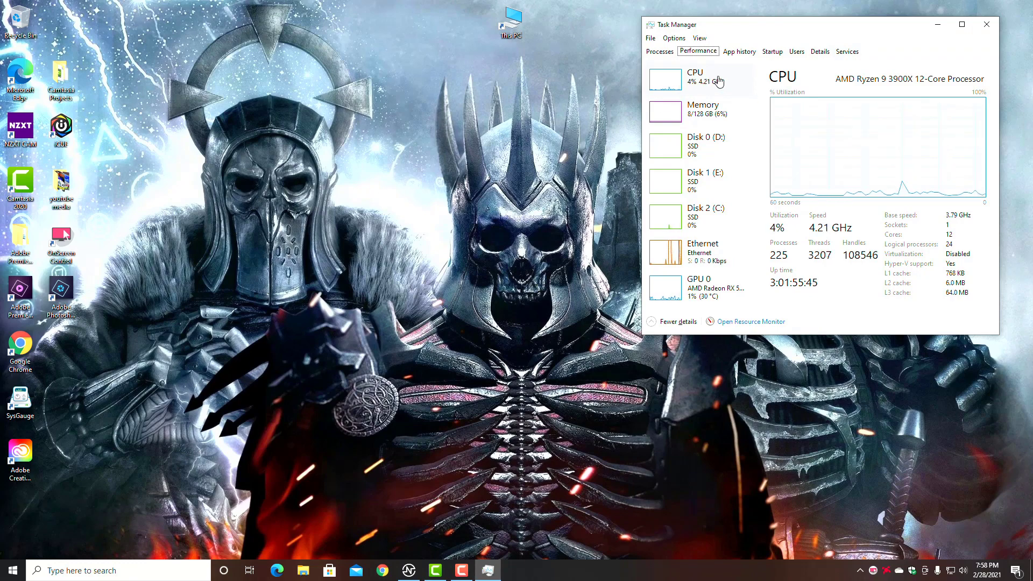
pyautogui.click(773, 51)
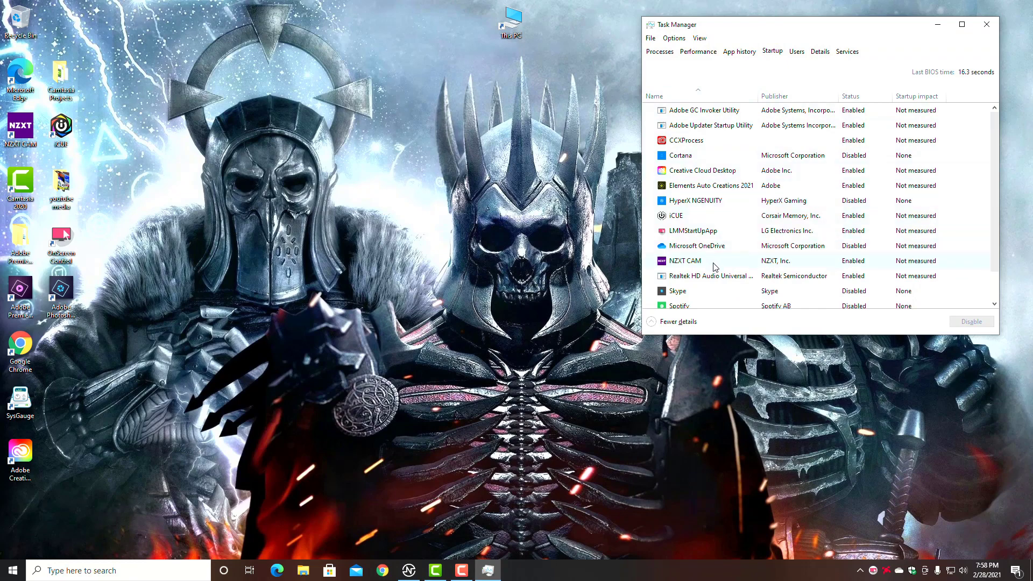
pyautogui.scroll(-1, 715, 268)
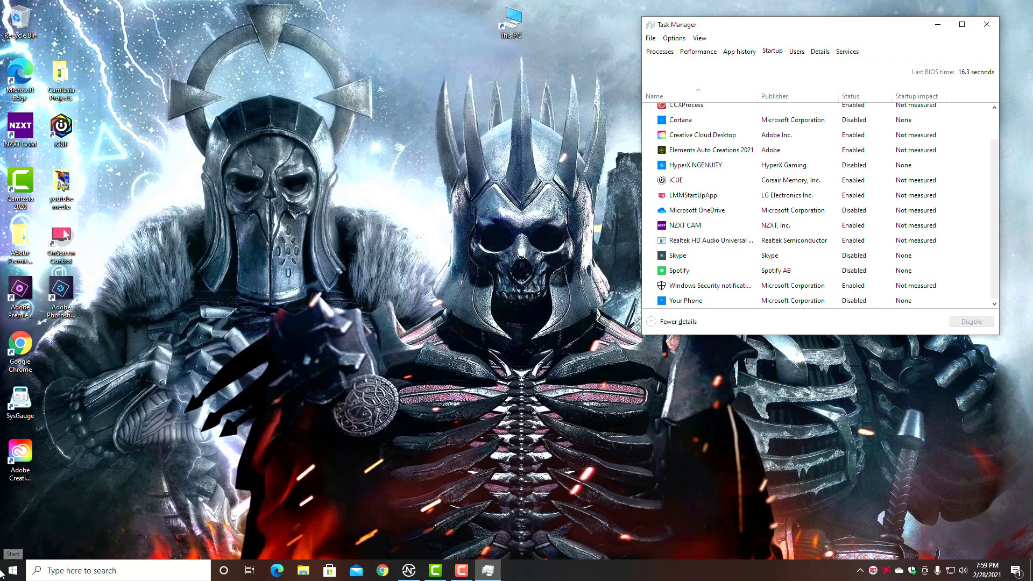
pyautogui.click(12, 571)
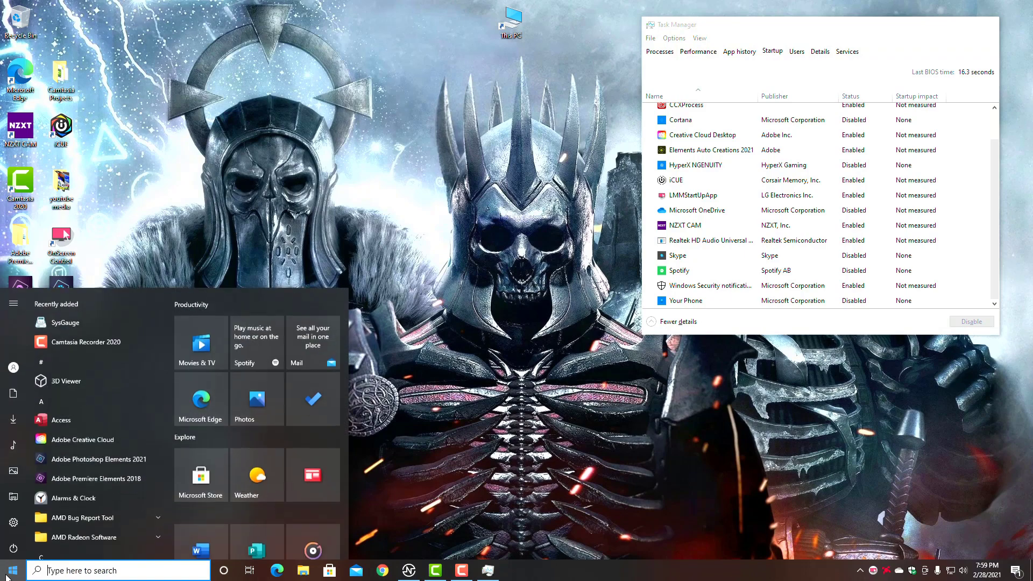
pyautogui.click(13, 547)
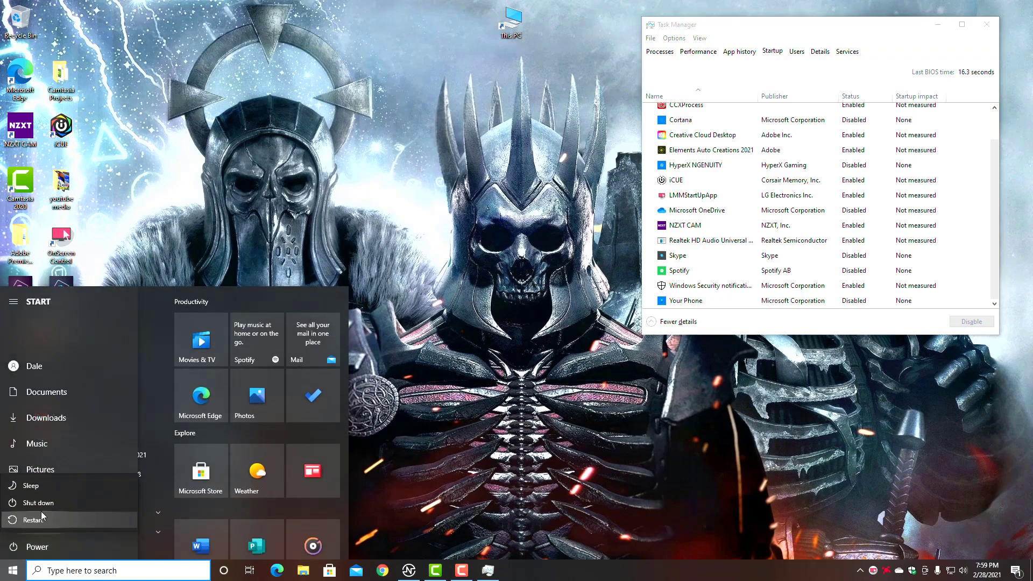
pyautogui.click(698, 52)
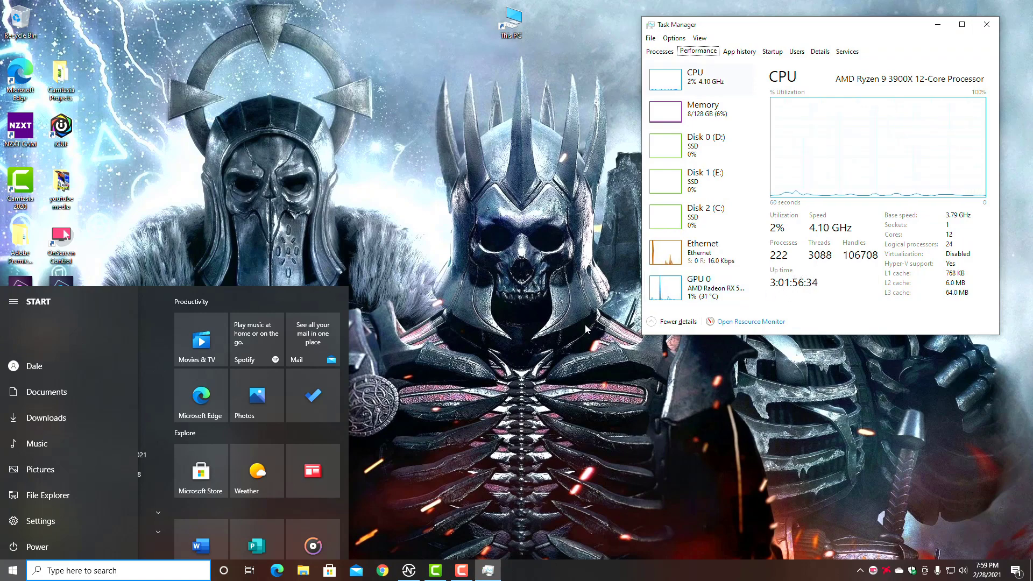
pyautogui.click(539, 346)
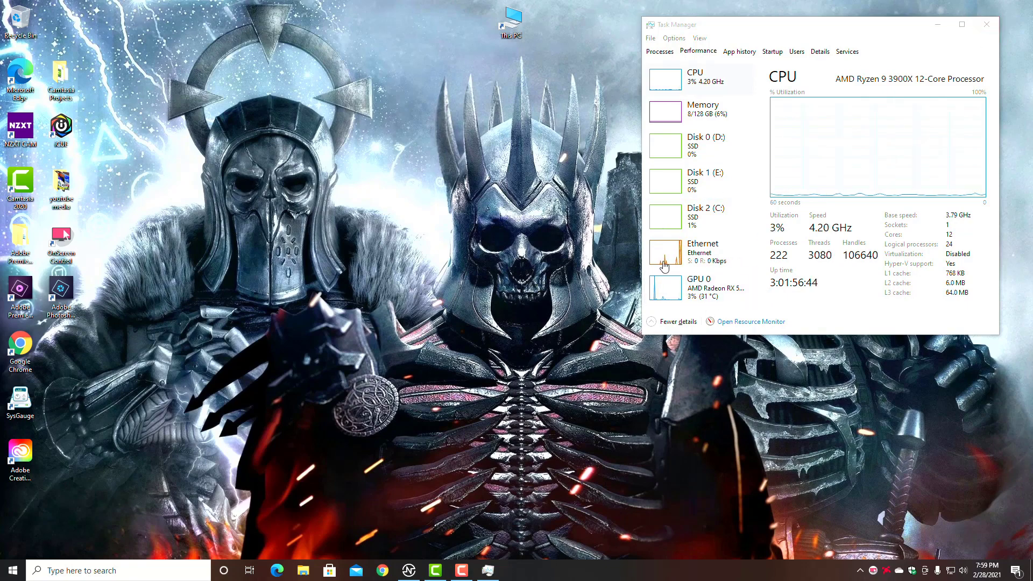
pyautogui.click(773, 54)
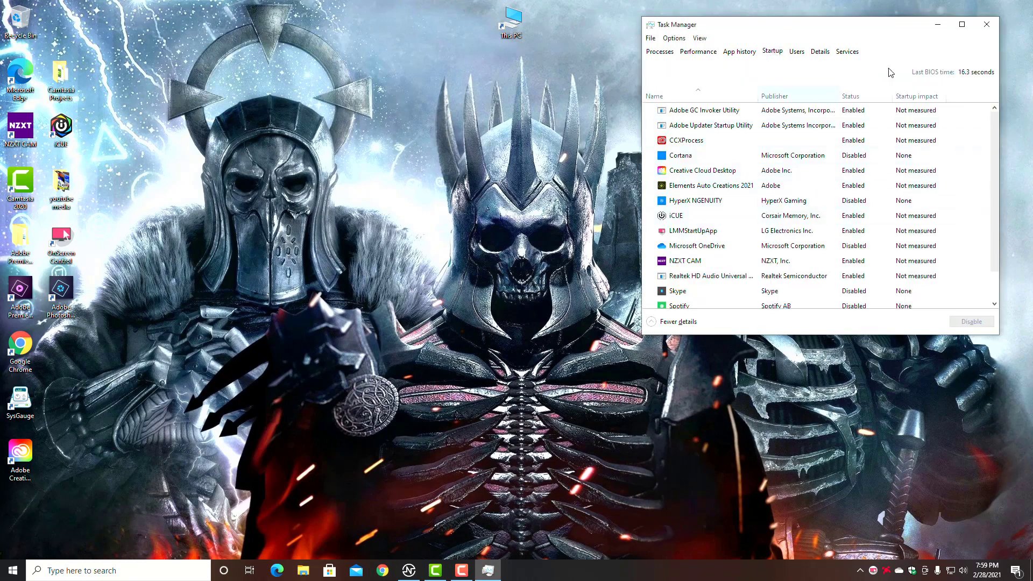
# - Close Task Manager, launch msconfig from Run, and hide all Microsoft services on the Services tab
pyautogui.click(990, 26)
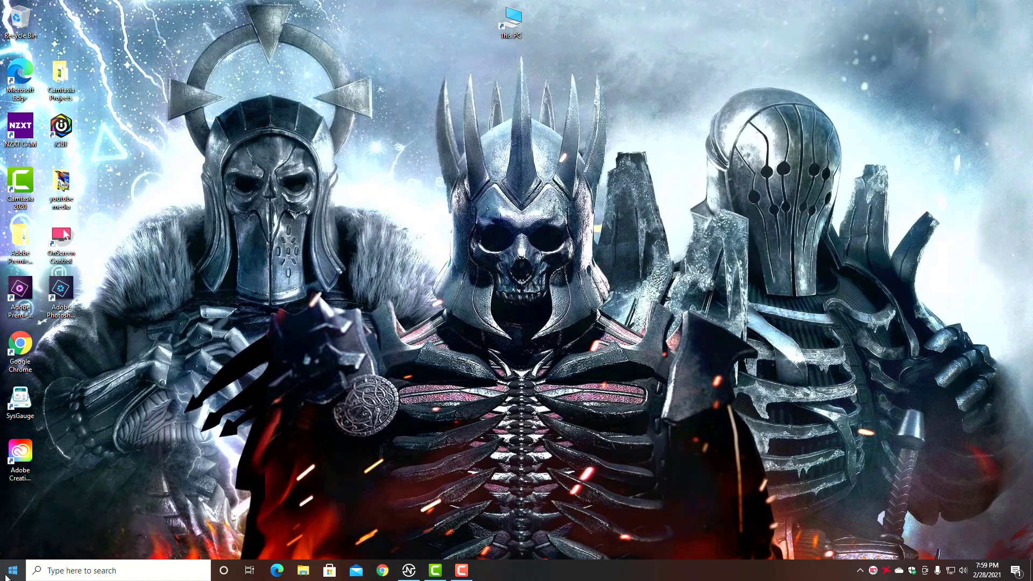
pyautogui.rightClick(6, 577)
pyautogui.click(30, 520)
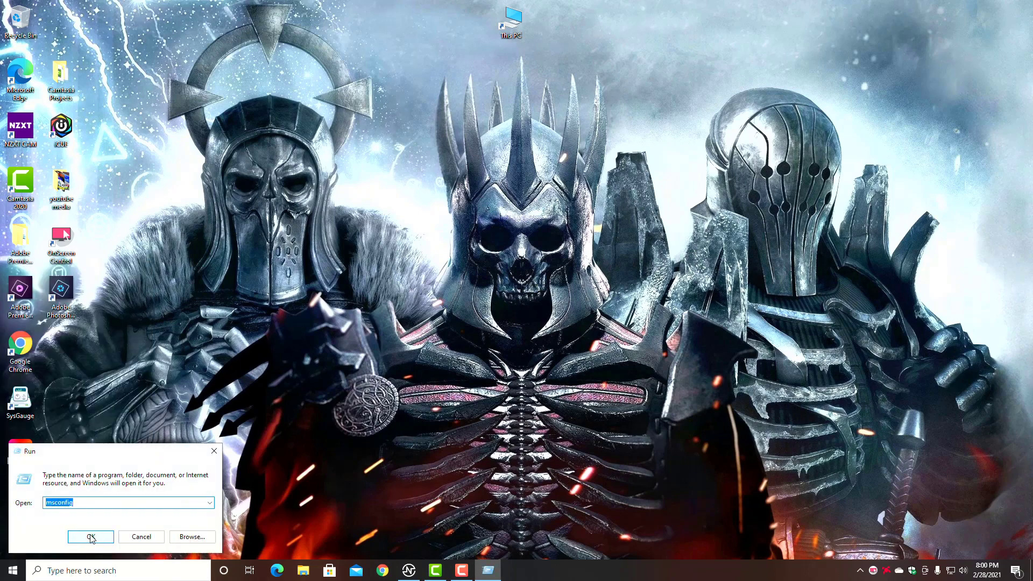
pyautogui.click(90, 538)
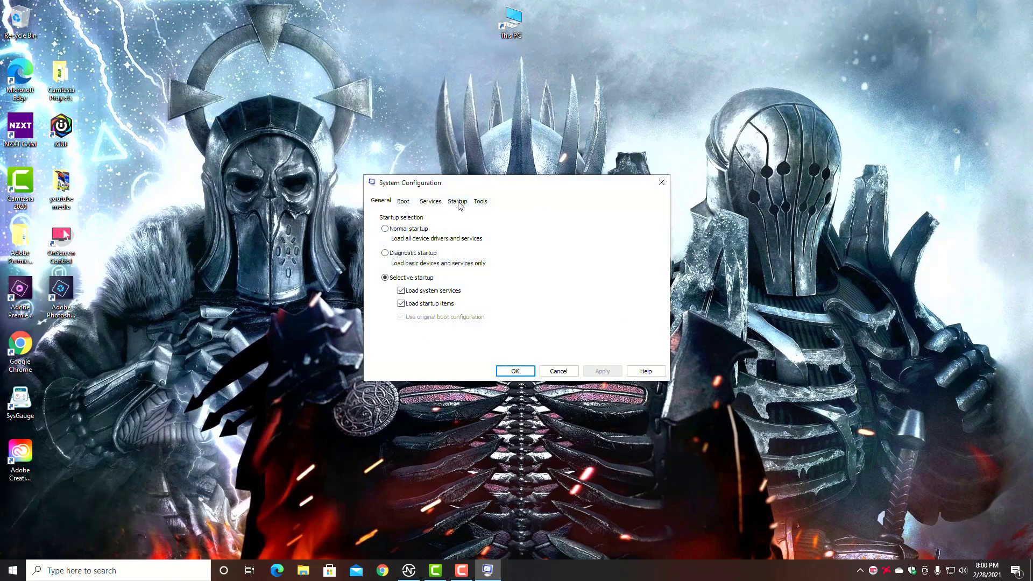
pyautogui.click(431, 202)
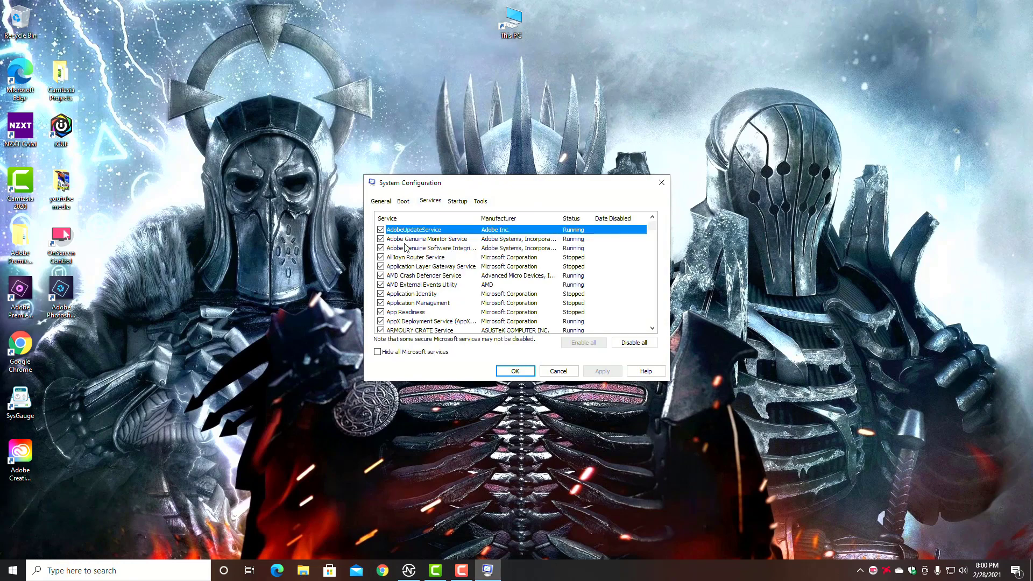
pyautogui.click(377, 352)
# - Move System Configuration up-right and open Task Manager from its Startup tab
pyautogui.moveTo(650, 234)
pyautogui.mouseDown()
pyautogui.moveTo(645, 299)
pyautogui.moveTo(652, 223)
pyautogui.mouseUp()
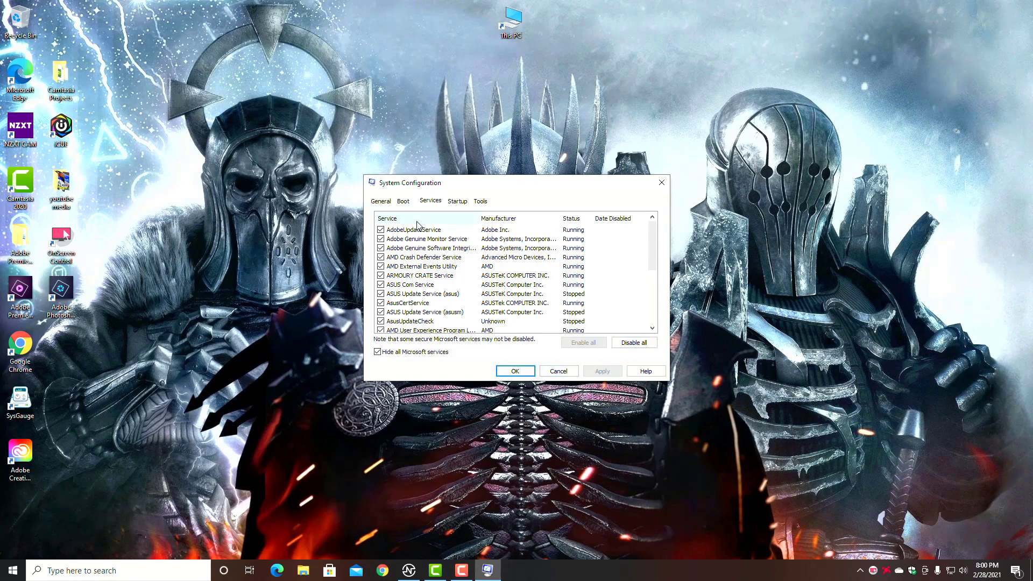
pyautogui.moveTo(460, 186); pyautogui.dragTo(506, 137)
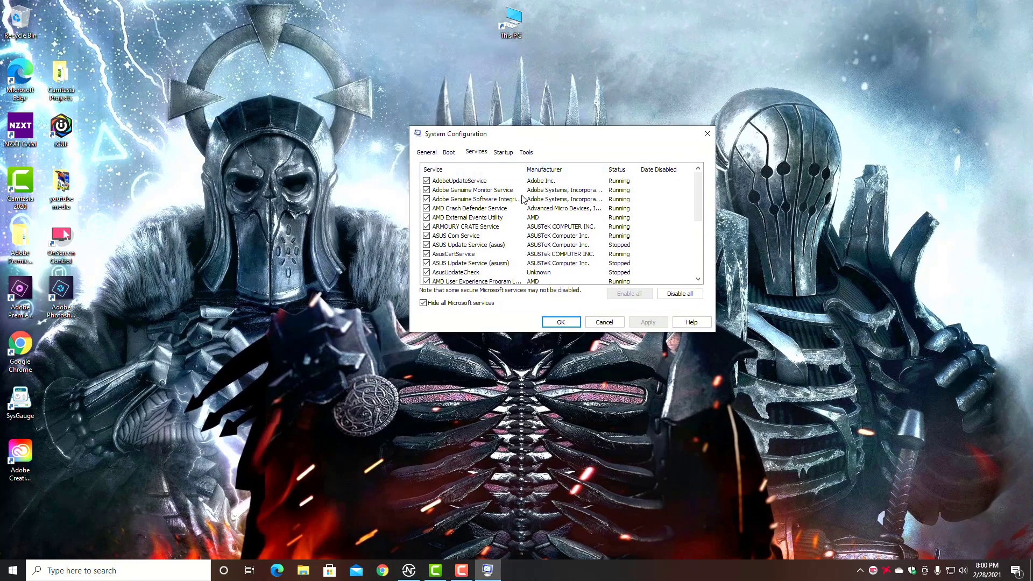
pyautogui.click(504, 152)
pyautogui.click(557, 184)
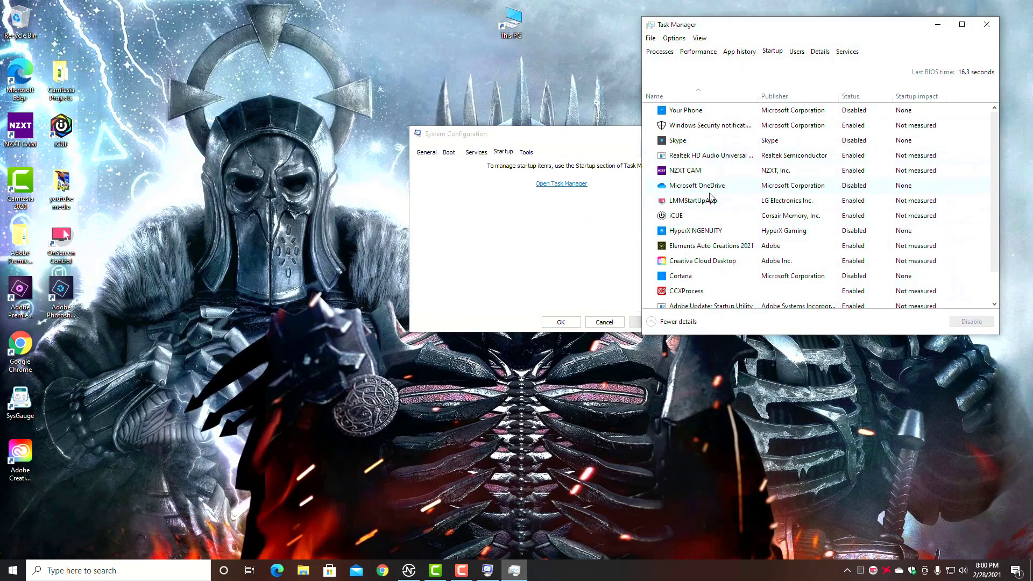
# - Check the CPU utilization graph on Task Manager's Performance page
pyautogui.click(661, 52)
pyautogui.click(705, 51)
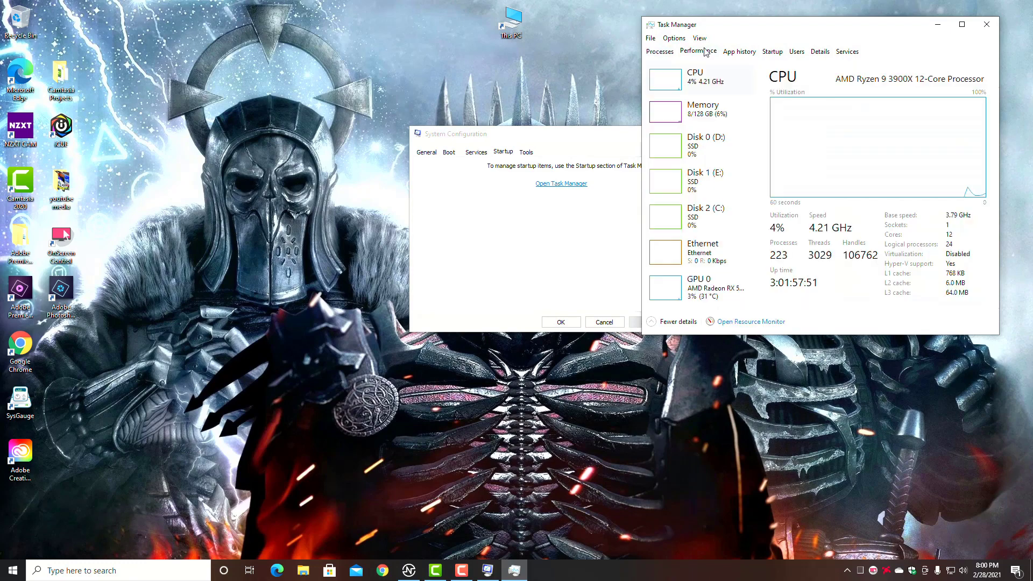
pyautogui.click(695, 86)
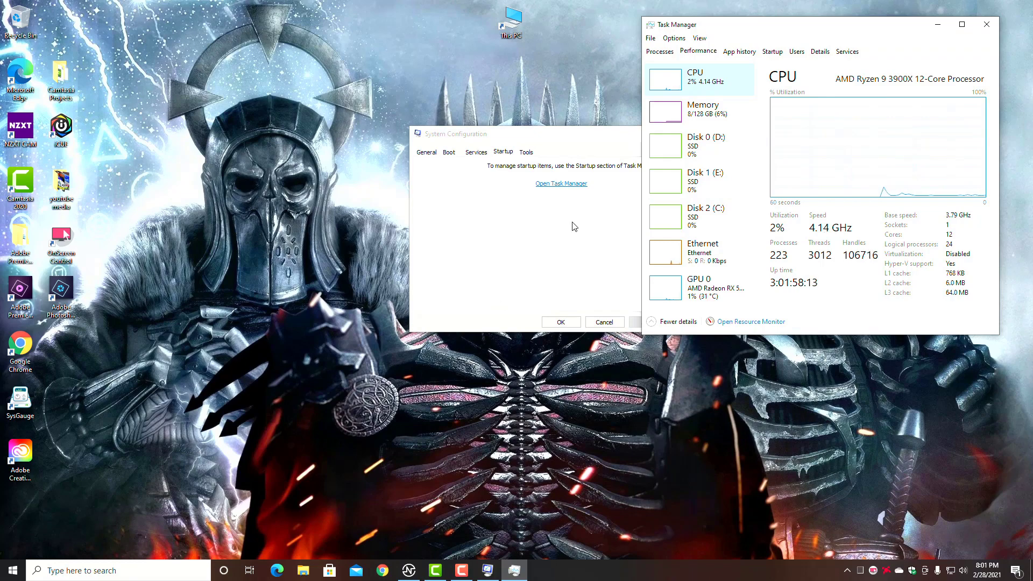
# - Review the running processes, selecting a Runtime Broker entry, then close Task Manager
pyautogui.click(663, 53)
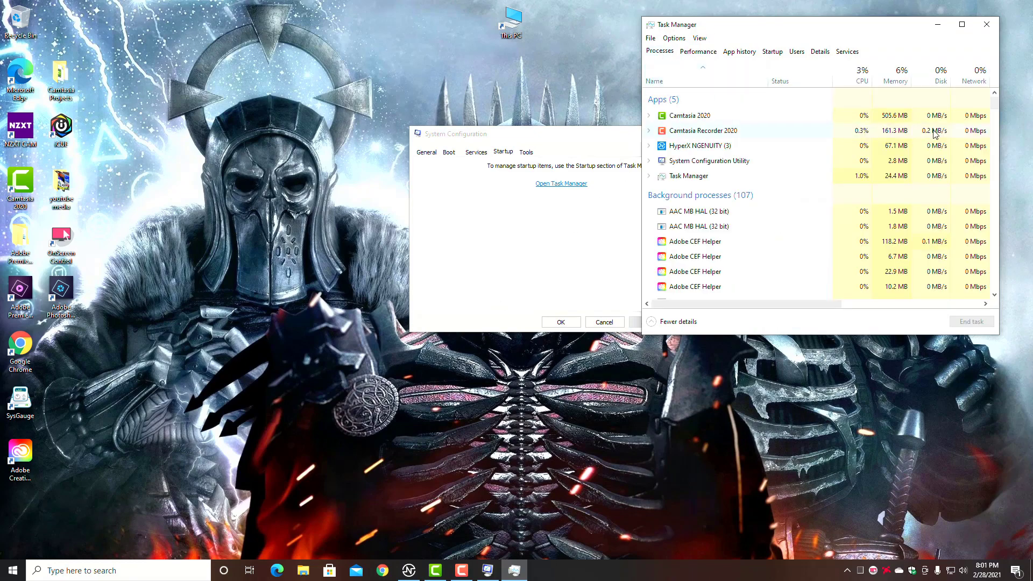
pyautogui.moveTo(996, 104); pyautogui.dragTo(996, 180)
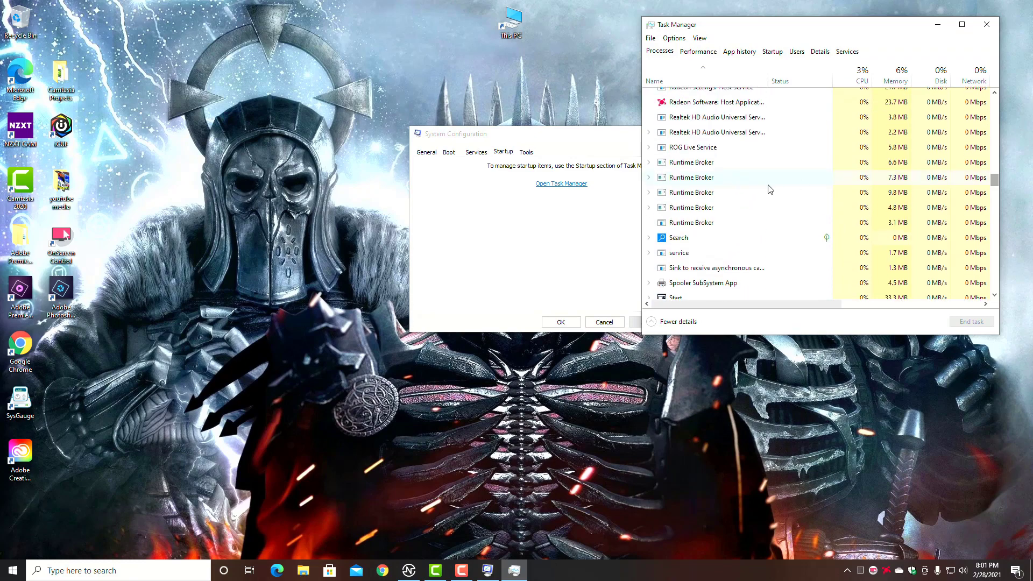
pyautogui.click(711, 165)
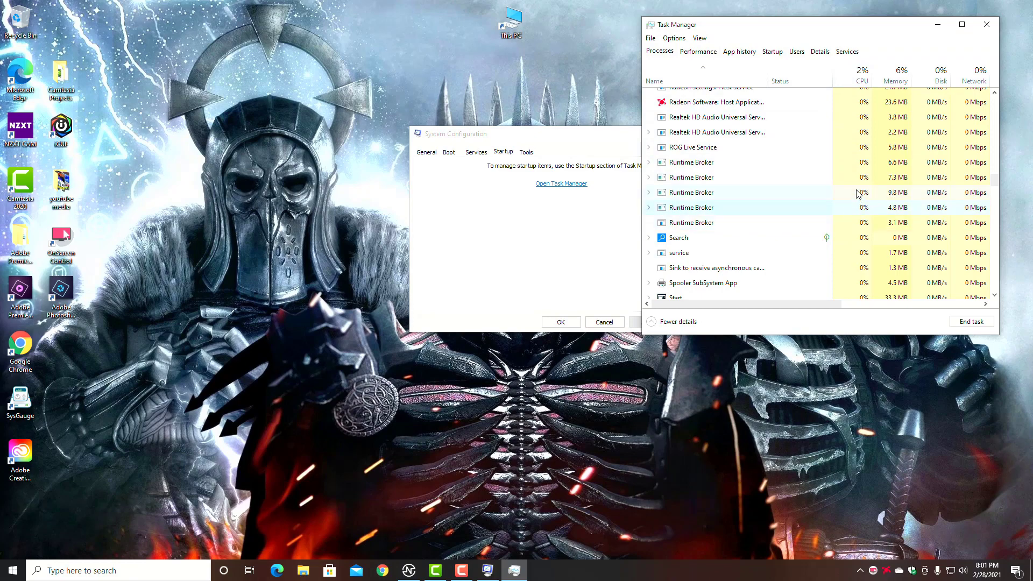
pyautogui.click(859, 162)
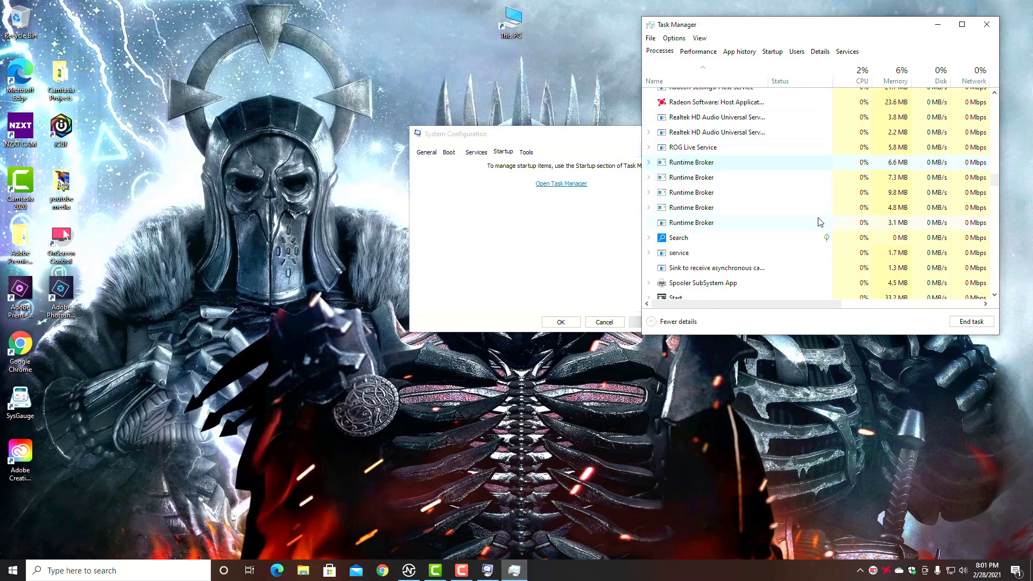
pyautogui.click(987, 25)
# - Close System Configuration and open Settings at System > Notifications & actions
pyautogui.click(708, 135)
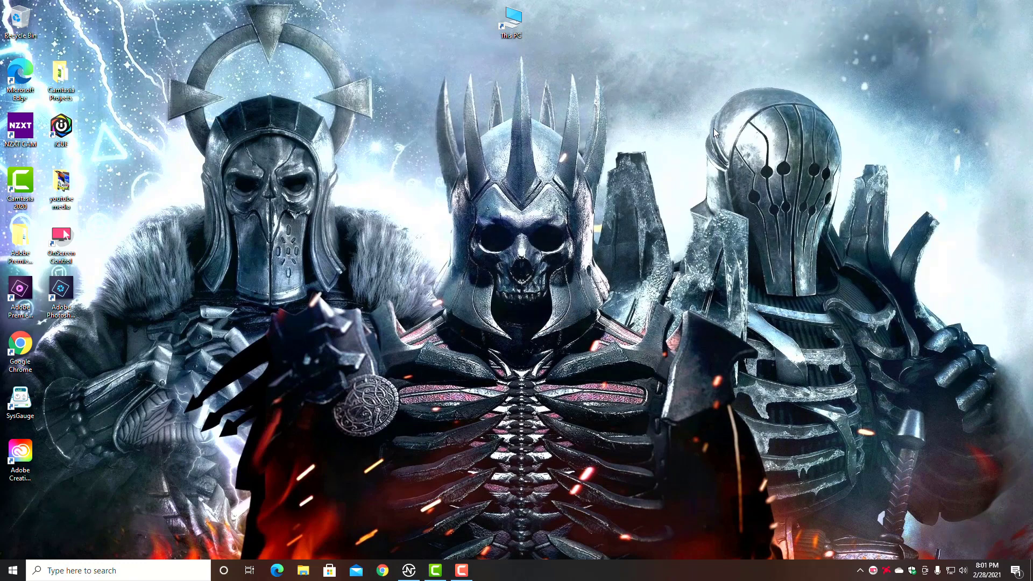
pyautogui.click(11, 573)
pyautogui.click(11, 516)
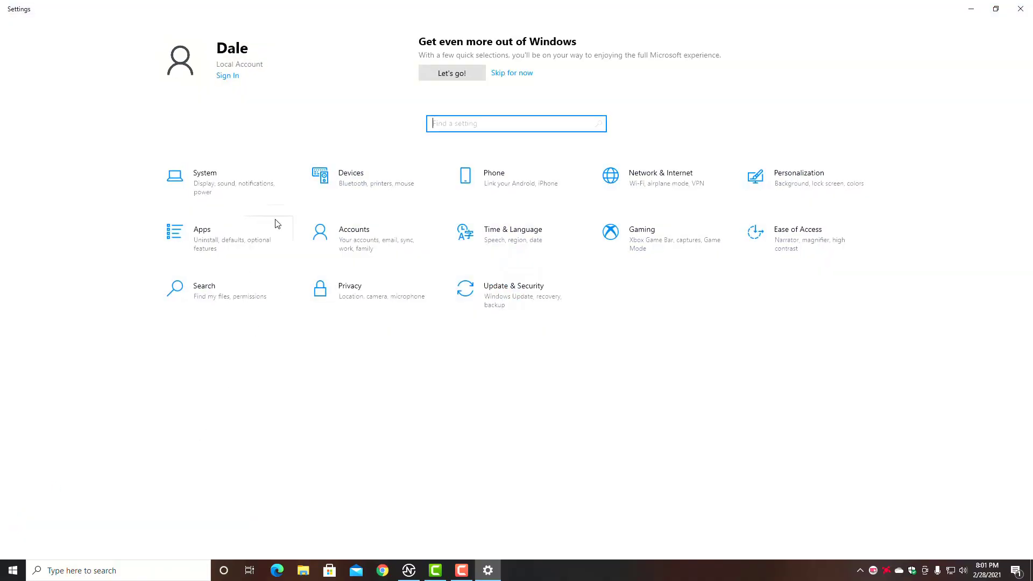
pyautogui.click(198, 182)
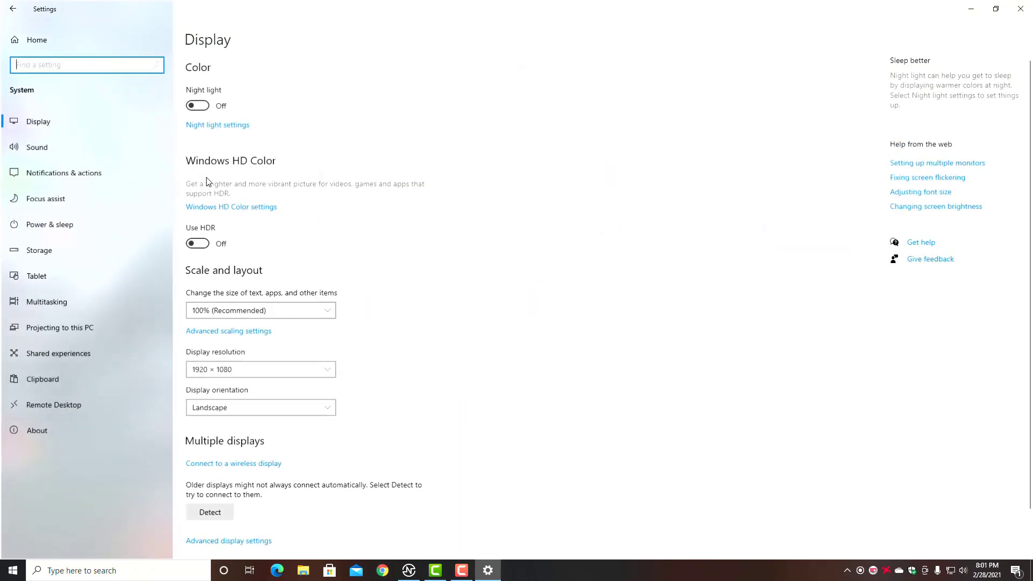
pyautogui.click(59, 178)
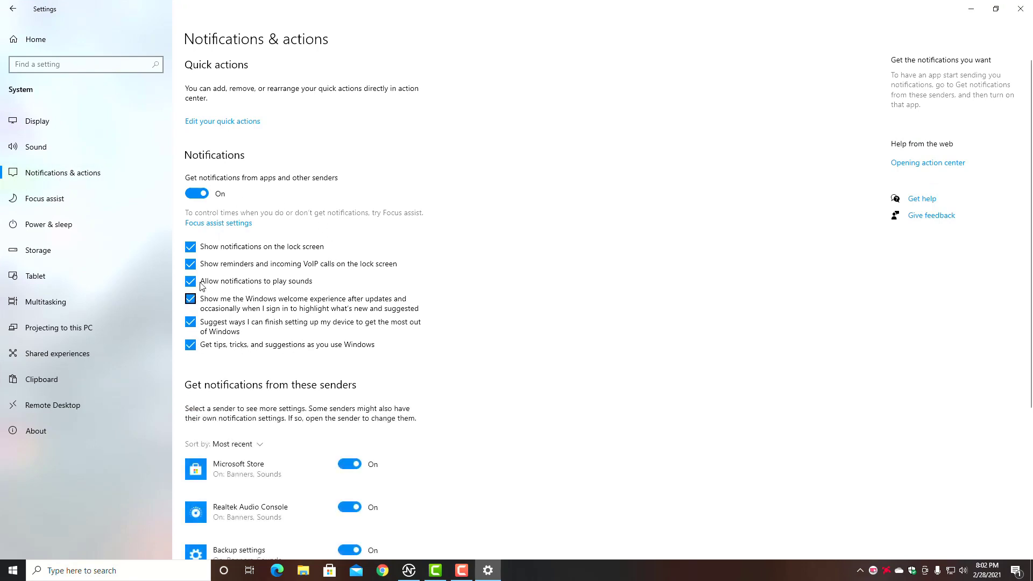
# - Turn off tips, setup suggestions, welcome experience, notification sounds, lock-screen reminders and lock-screen notifications
pyautogui.click(191, 347)
pyautogui.click(191, 323)
pyautogui.click(195, 302)
pyautogui.click(193, 280)
pyautogui.click(192, 263)
pyautogui.click(192, 247)
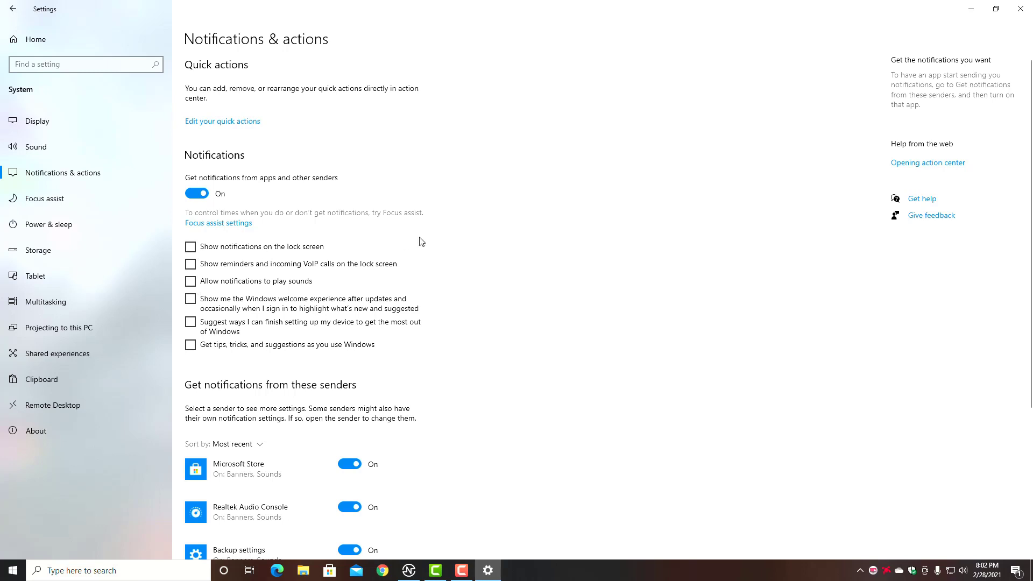
# - Switch overall app notifications off, then back on so notifications stay enabled
pyautogui.click(195, 194)
pyautogui.scroll(-5, 194, 196)
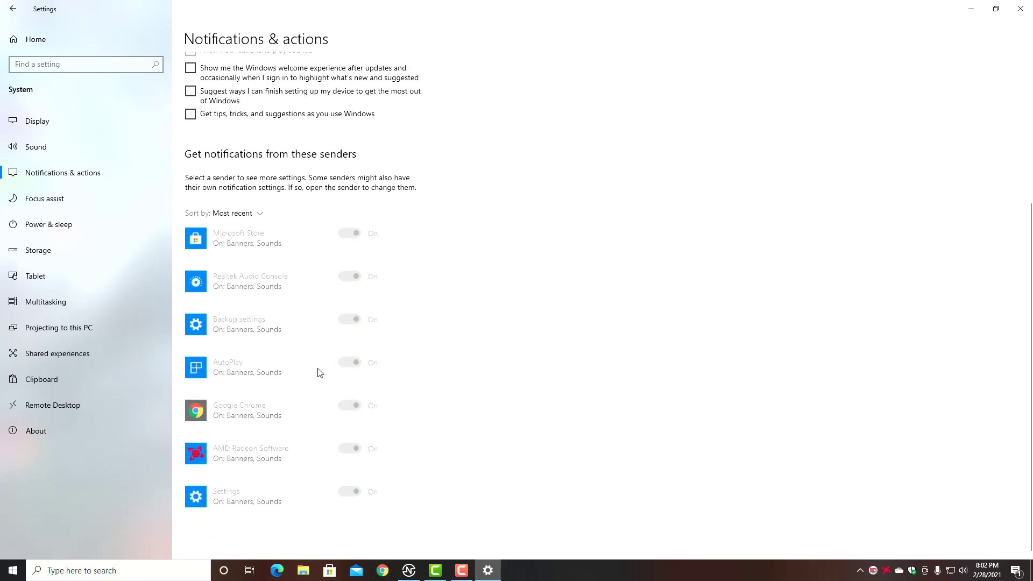
pyautogui.scroll(4, 318, 369)
pyautogui.click(195, 131)
pyautogui.scroll(-3, 311, 344)
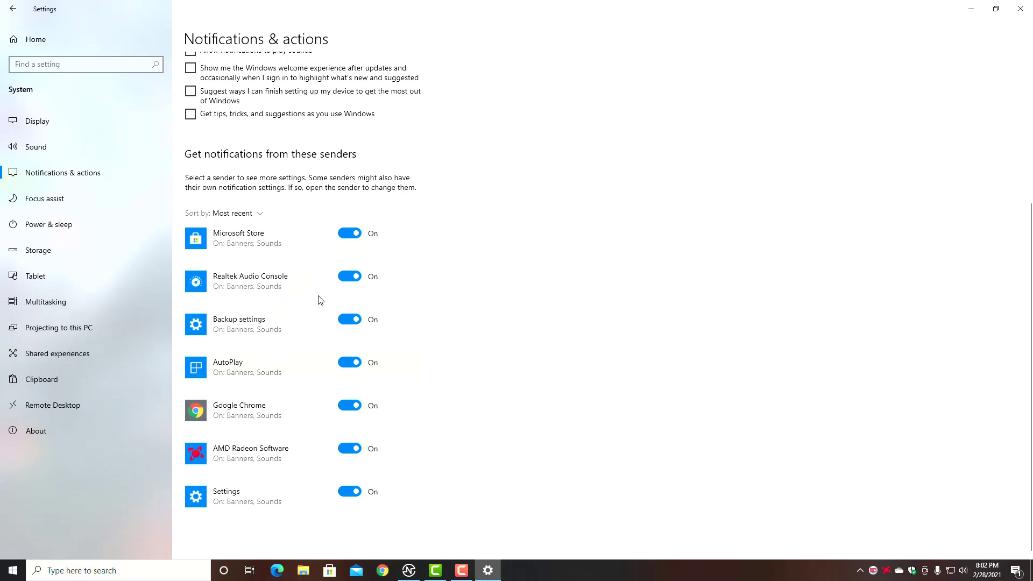
# - Turn off notifications from Microsoft Store, Realtek Audio Console, Backup settings, AutoPlay, Chrome, AMD Radeon Software and Settings
pyautogui.click(342, 235)
pyautogui.click(343, 277)
pyautogui.click(343, 320)
pyautogui.click(343, 366)
pyautogui.click(344, 408)
pyautogui.click(343, 451)
pyautogui.click(341, 493)
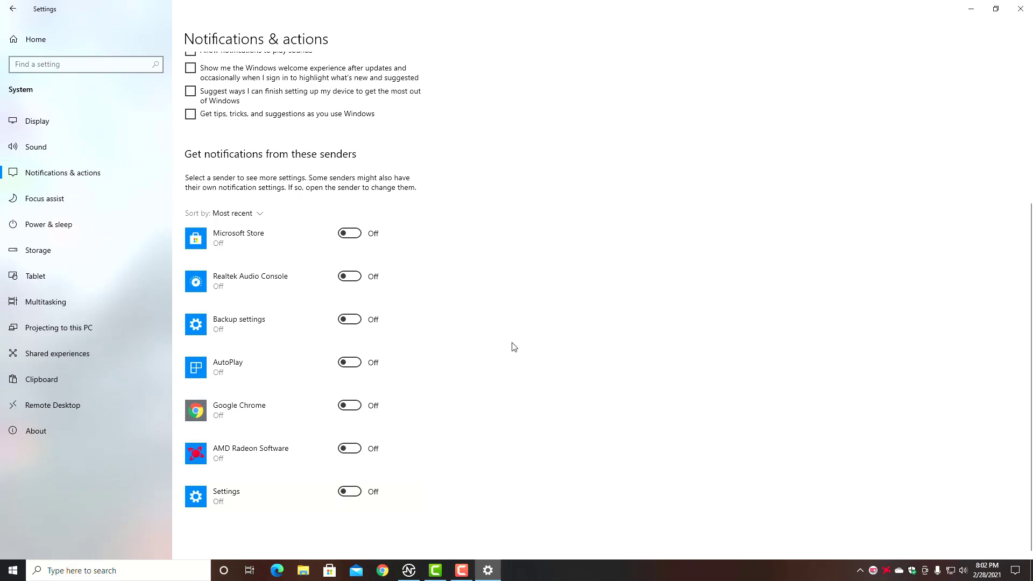
# - Glance at Shared experiences, then return to Notifications & actions
pyautogui.scroll(5, 514, 346)
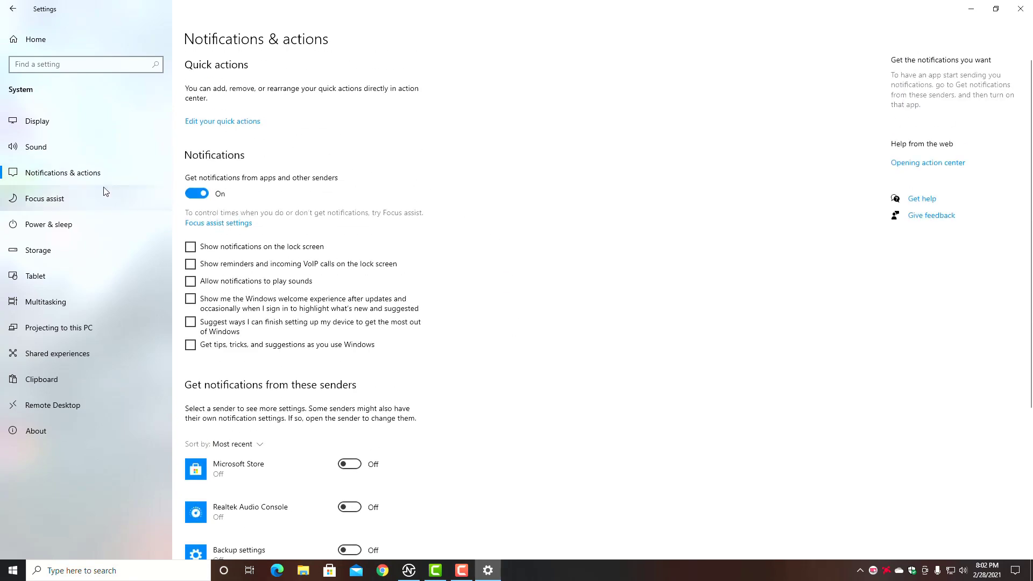
pyautogui.click(49, 352)
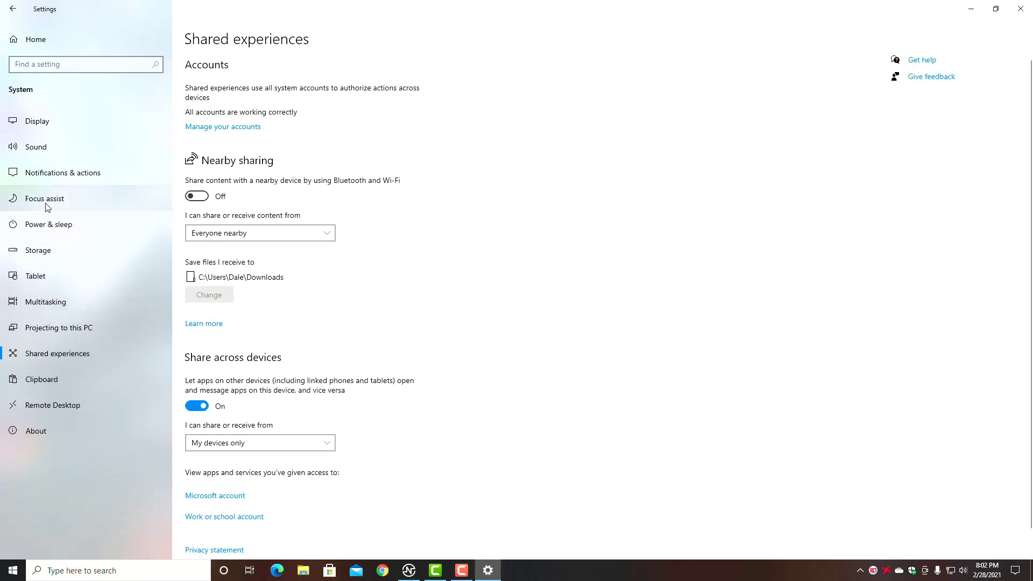
pyautogui.click(51, 178)
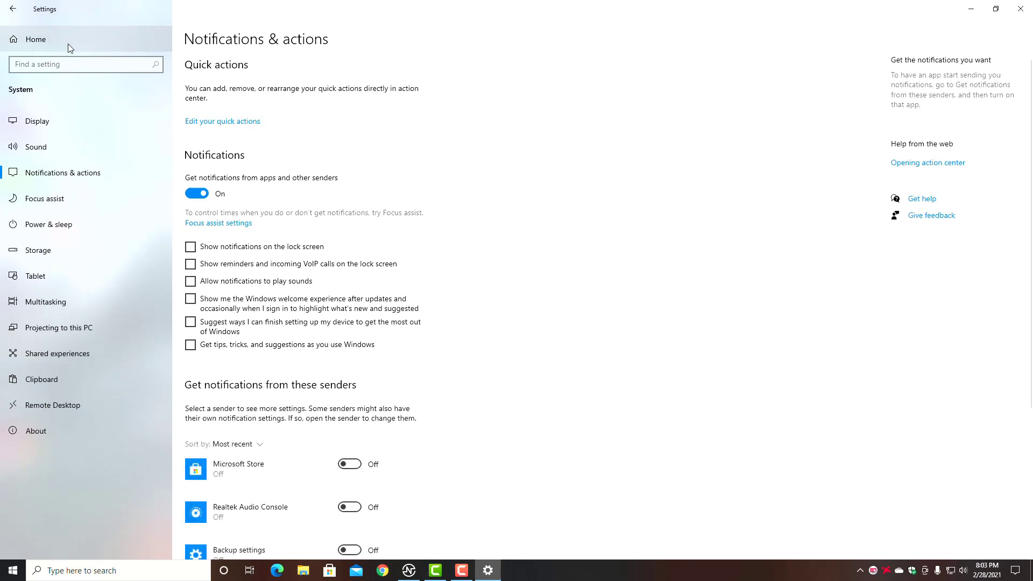
# - Go from the Settings home page to Privacy > Background apps
pyautogui.click(38, 41)
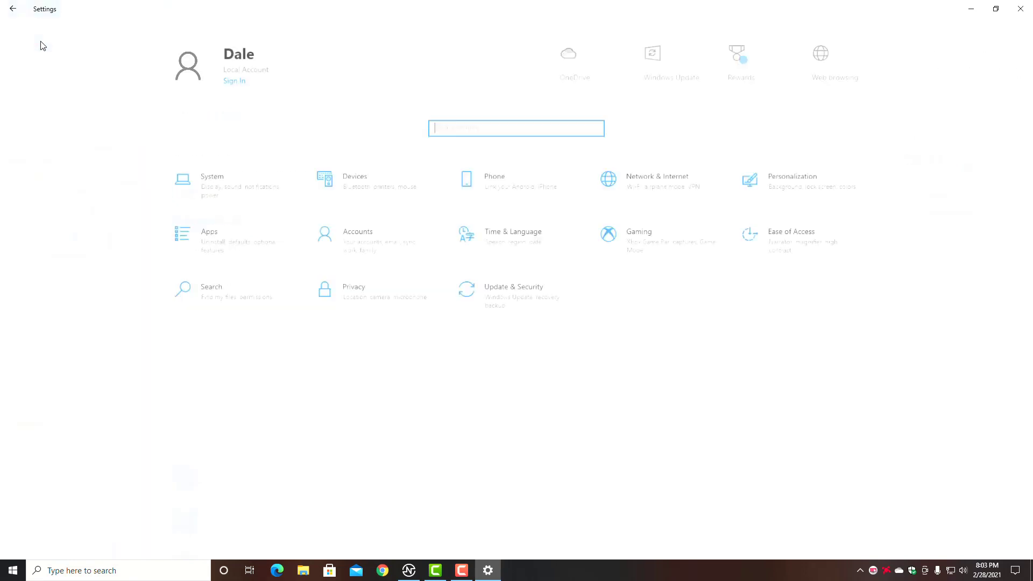
pyautogui.click(362, 297)
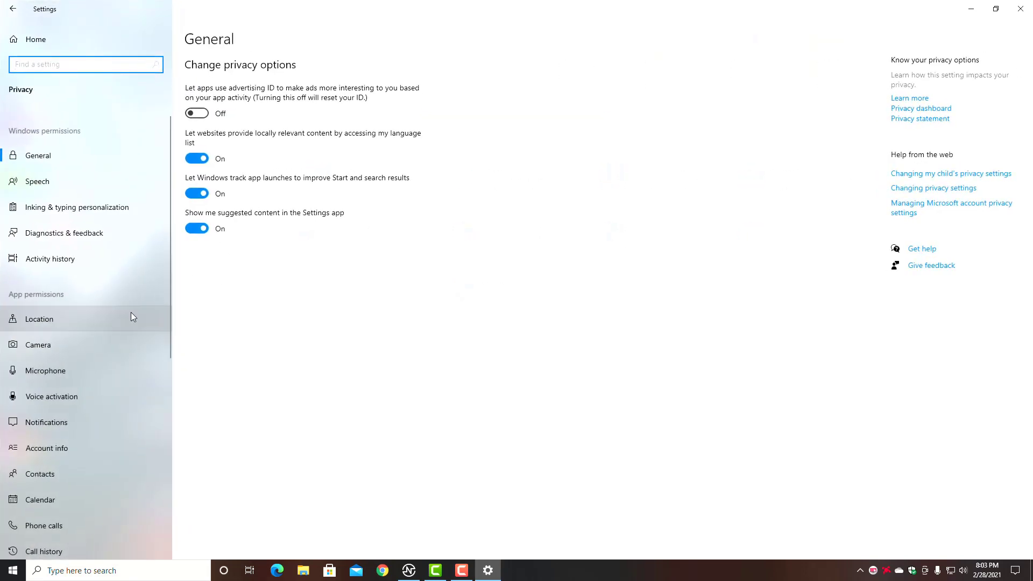
pyautogui.scroll(-5, 131, 316)
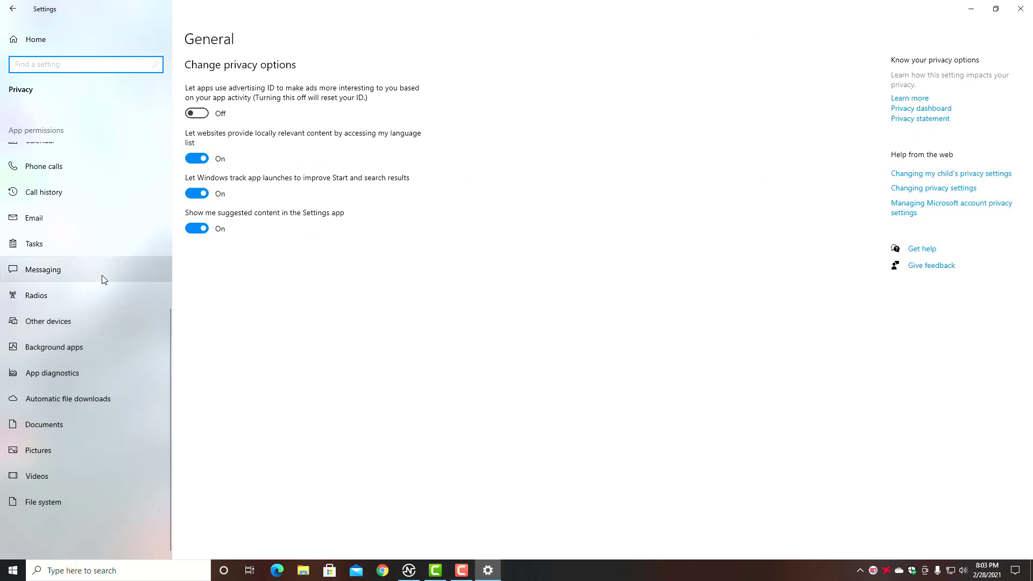
pyautogui.click(46, 350)
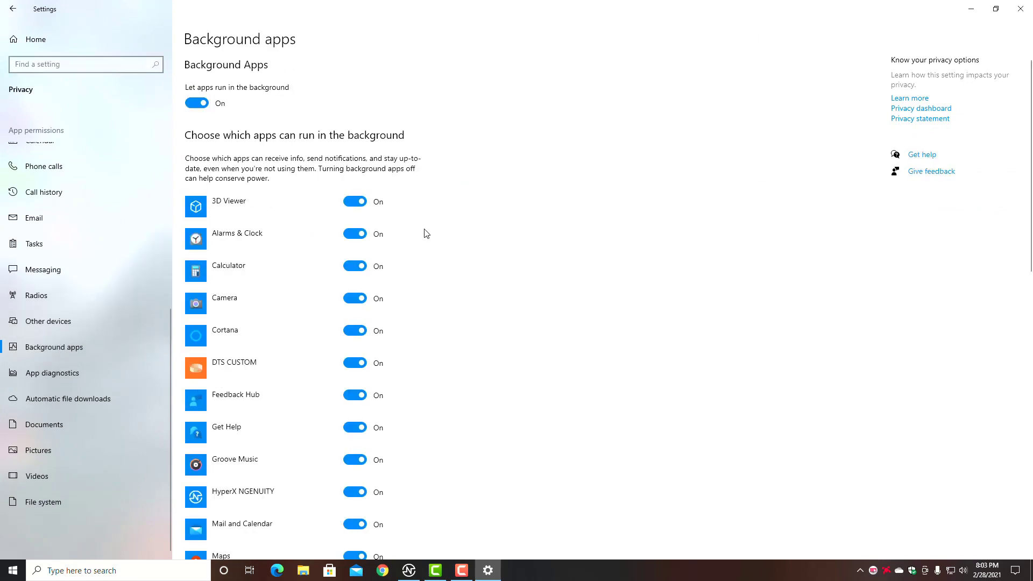
pyautogui.scroll(-10, 426, 234)
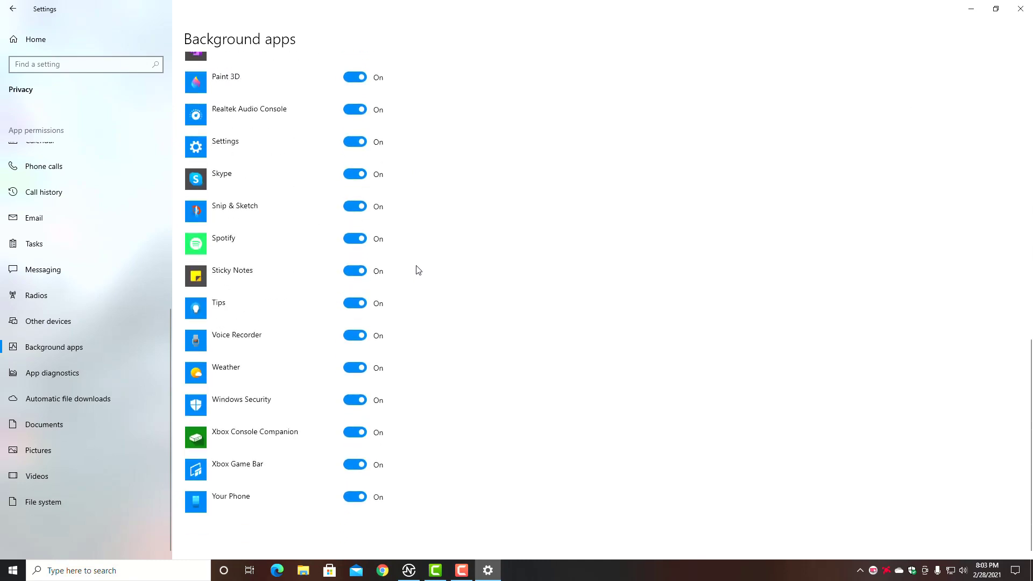
pyautogui.scroll(10, 414, 263)
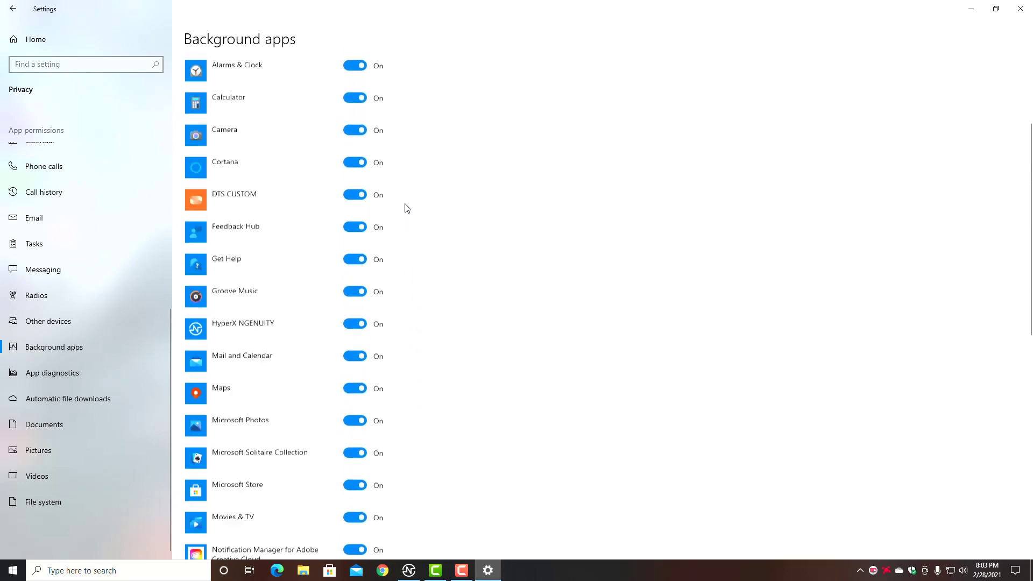
pyautogui.scroll(3, 407, 208)
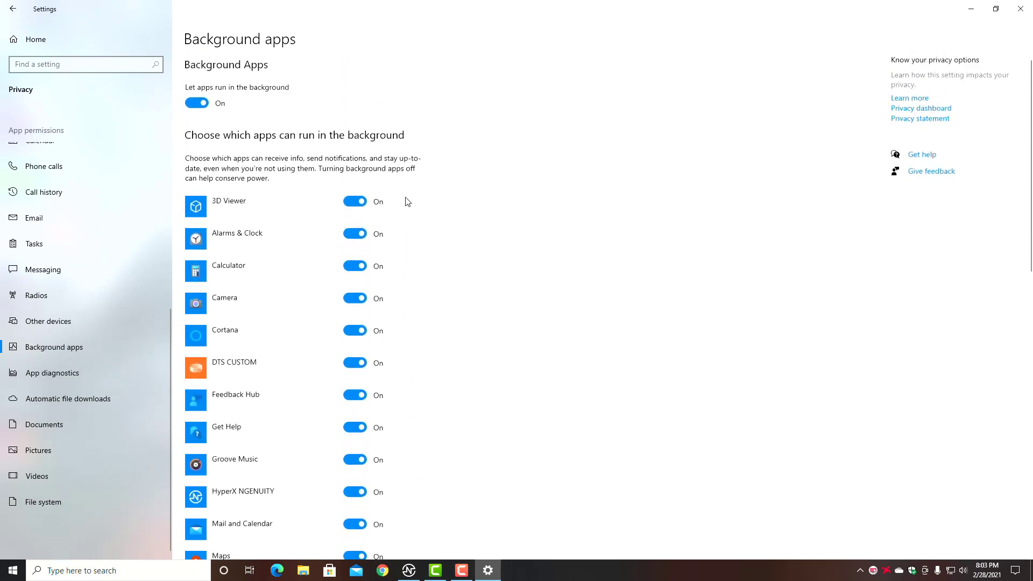
# - Switch off 3D Viewer, Alarms & Clock, Calculator, then 'Let apps run in the background' entirely, and go Home
pyautogui.click(349, 201)
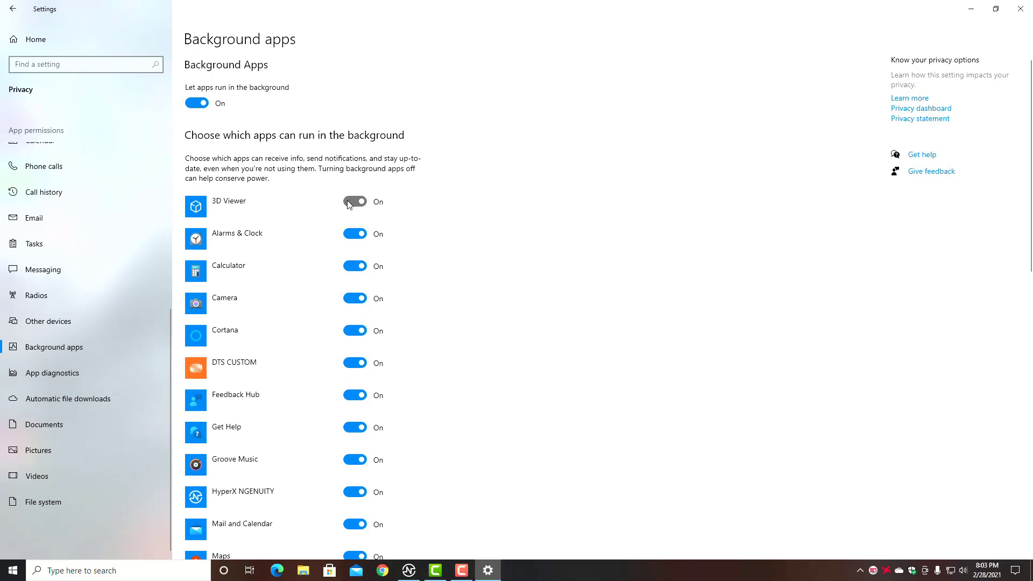
pyautogui.click(350, 235)
pyautogui.click(351, 267)
pyautogui.click(188, 101)
pyautogui.scroll(-10, 334, 224)
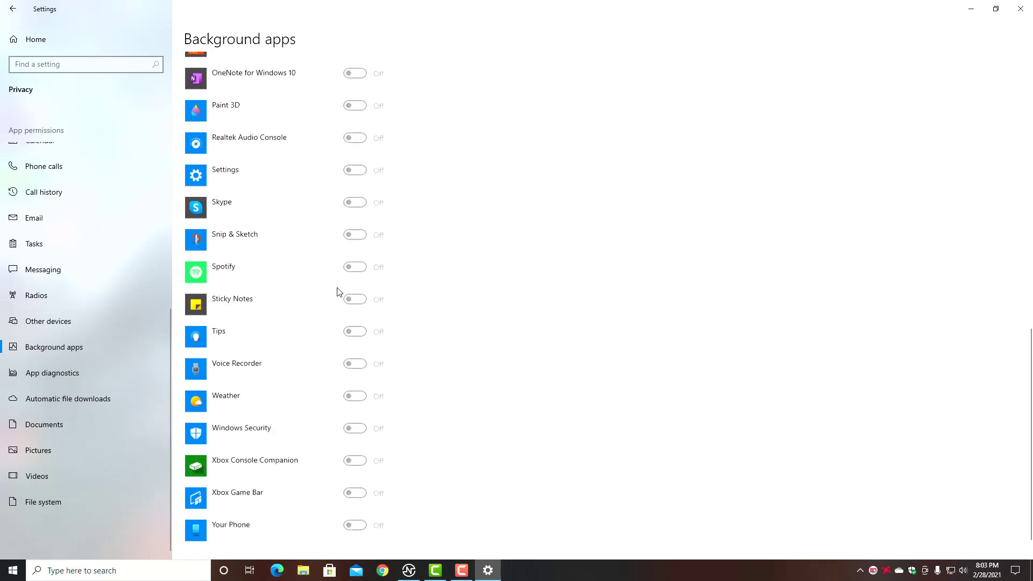
pyautogui.scroll(5, 335, 269)
pyautogui.scroll(6, 330, 268)
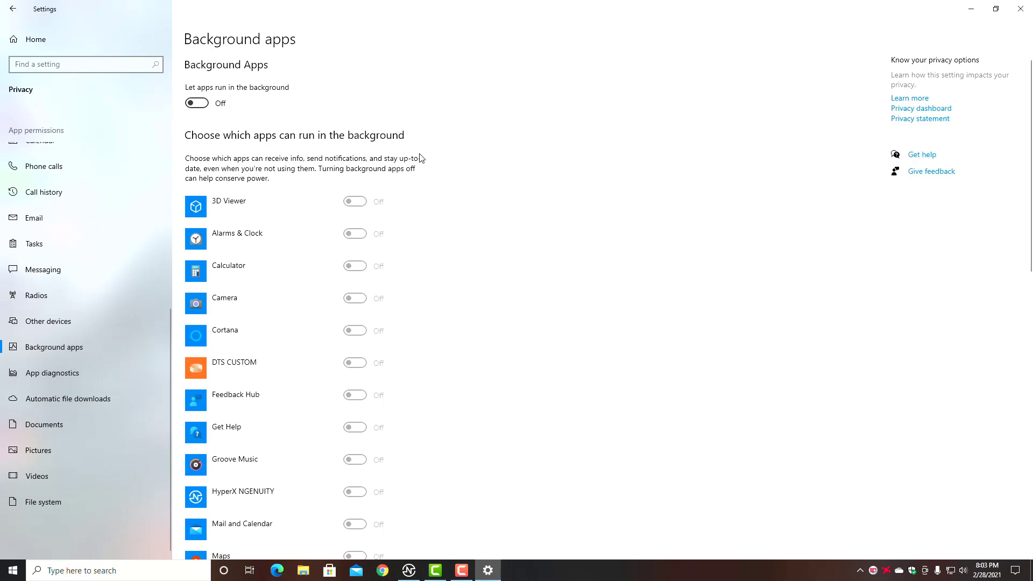
pyautogui.click(47, 40)
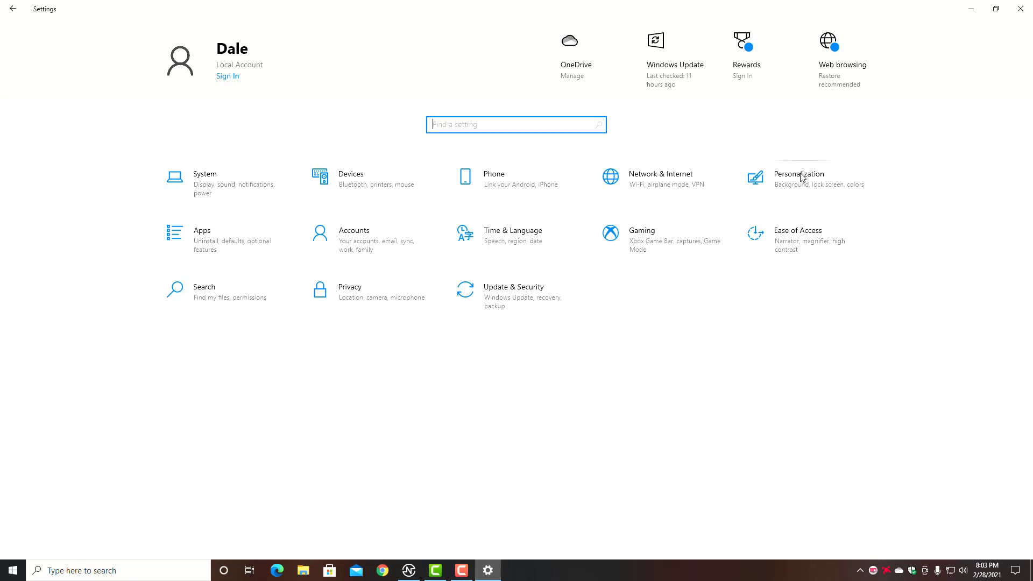
# - In Personalization > Lock screen, try Windows spotlight, then set the background back to Picture
pyautogui.click(786, 188)
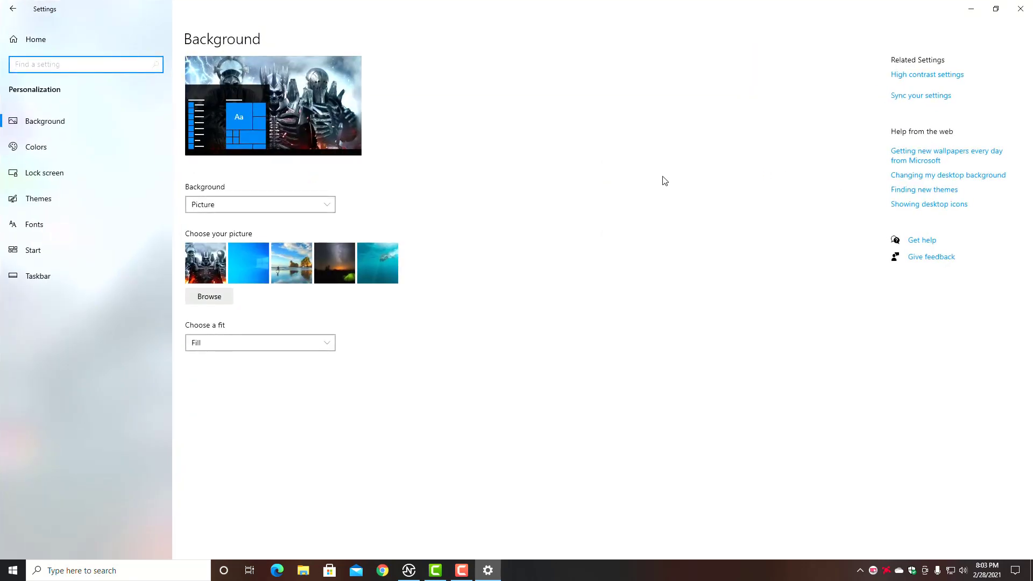
pyautogui.click(45, 177)
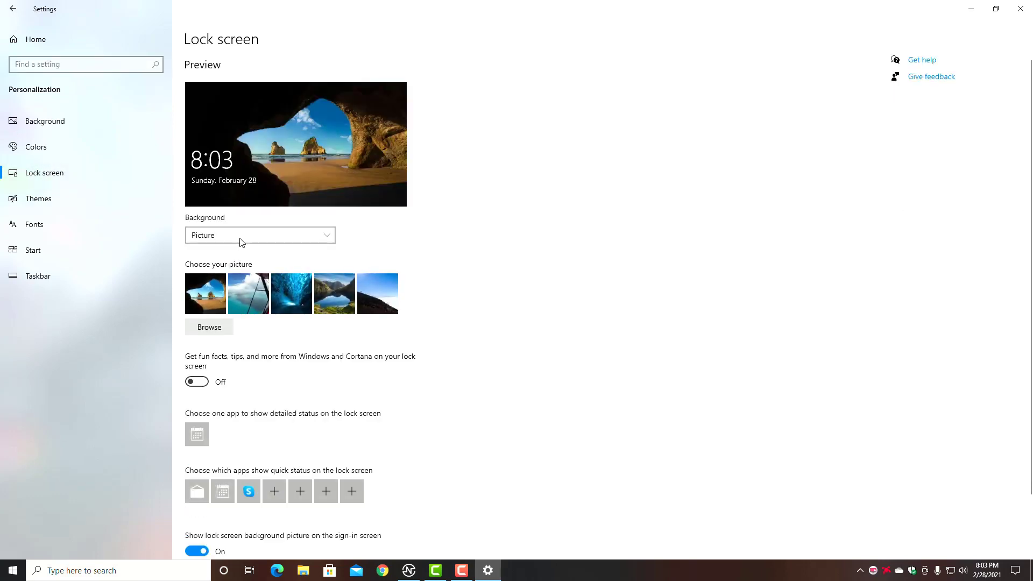
pyautogui.click(240, 236)
pyautogui.click(240, 234)
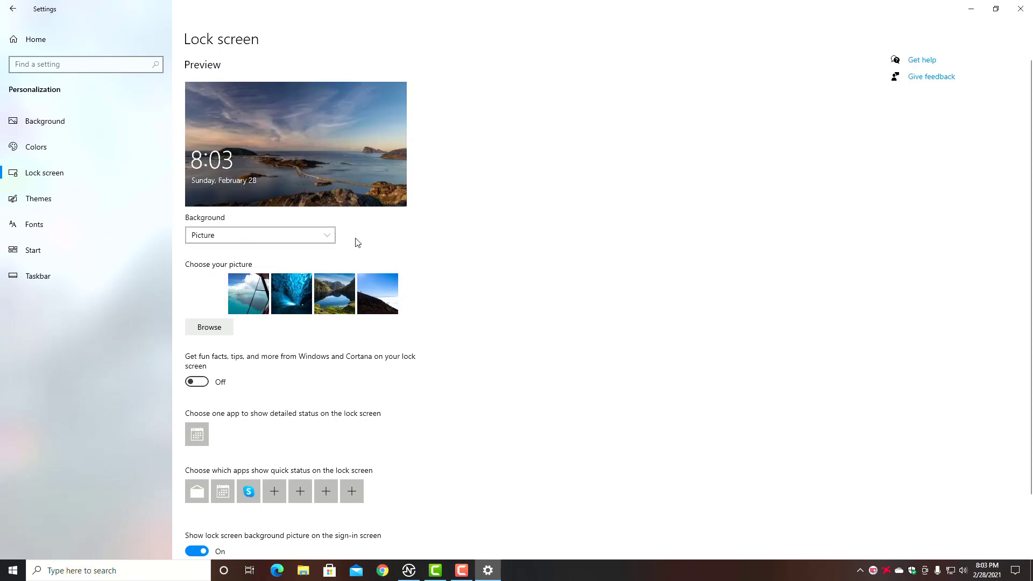
pyautogui.click(264, 237)
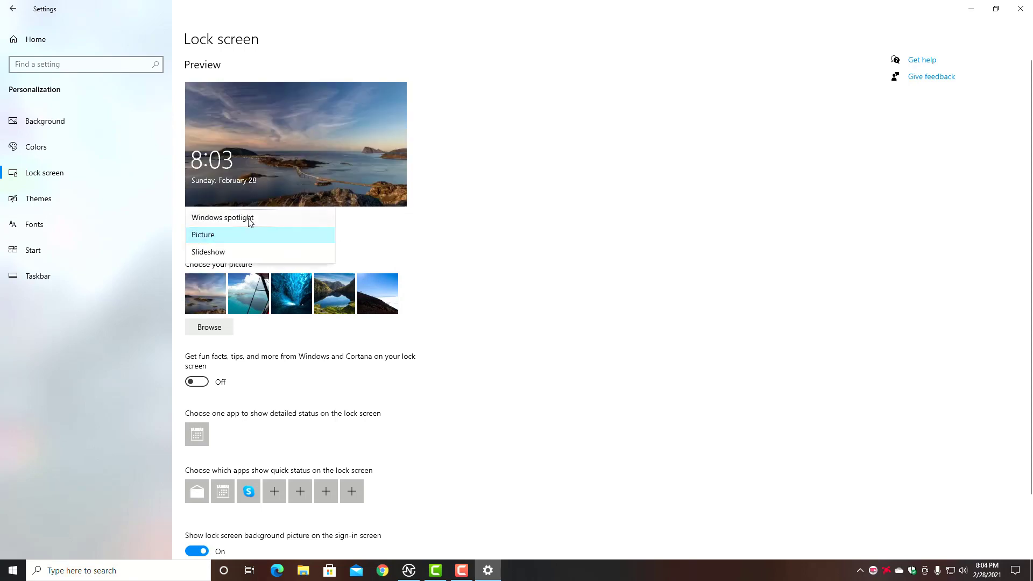
pyautogui.click(244, 218)
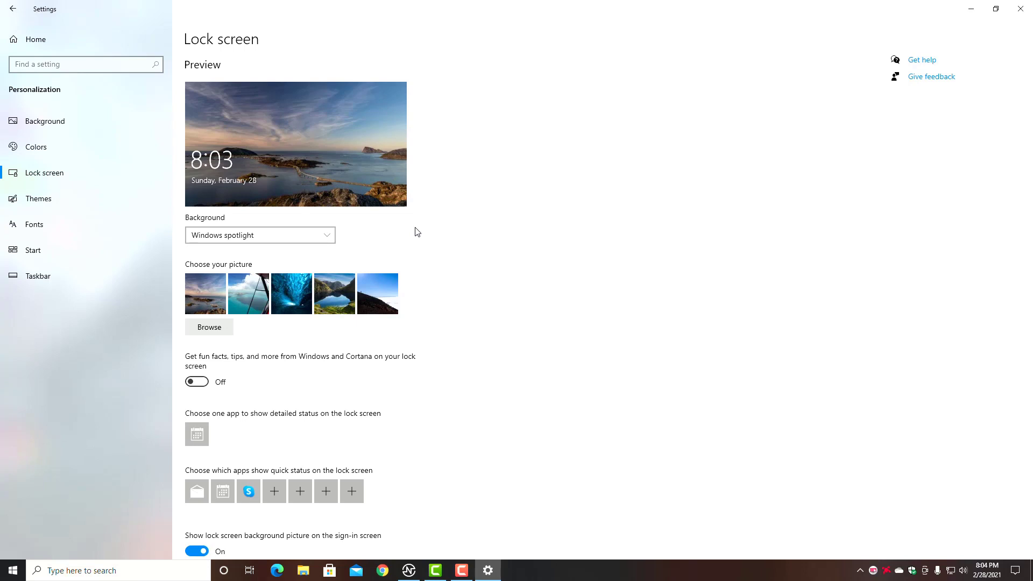
pyautogui.click(328, 233)
pyautogui.click(203, 252)
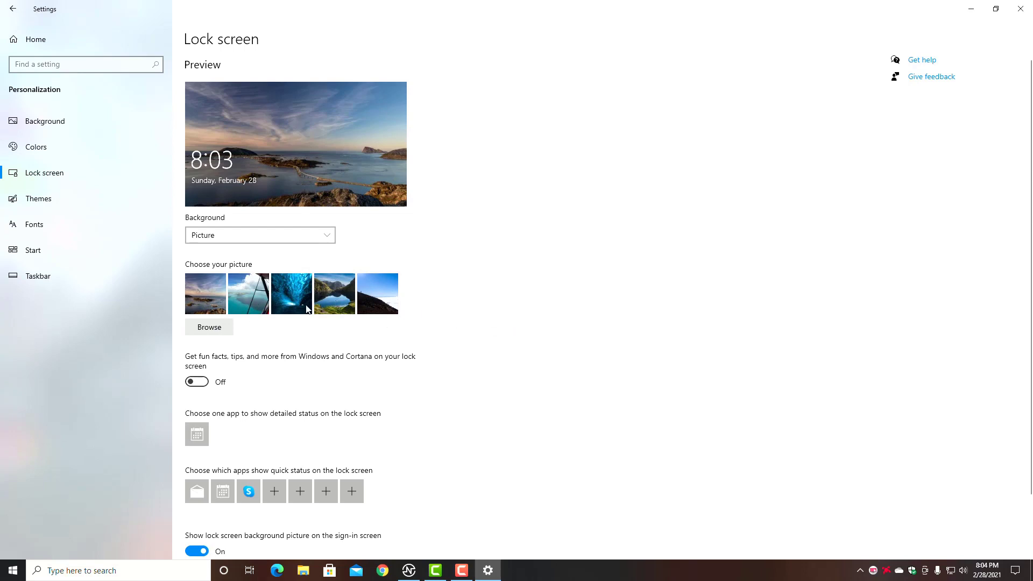
# - Check under Privacy > Background apps that apps remain switched Off, then go back Home
pyautogui.click(73, 37)
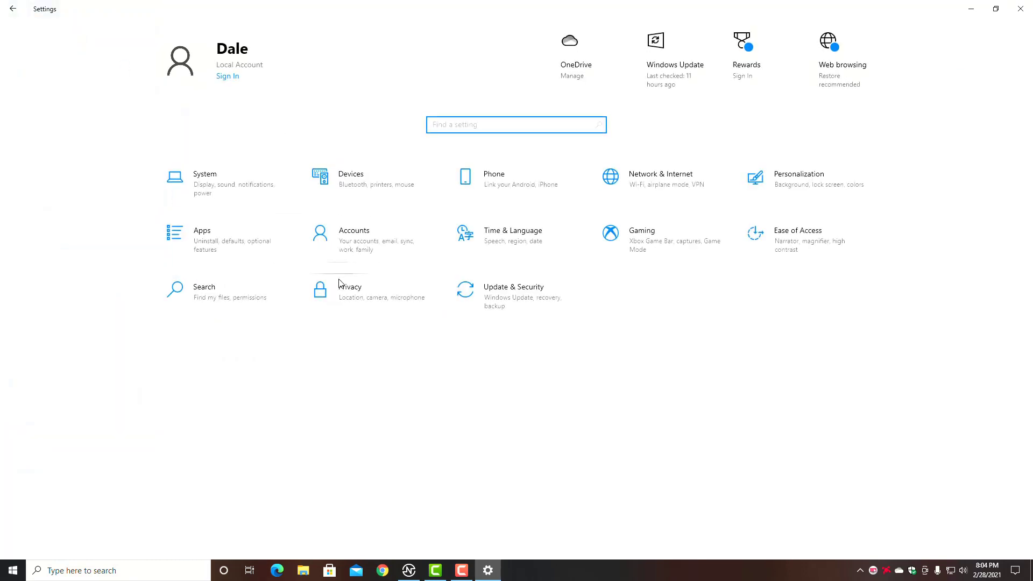
pyautogui.click(374, 296)
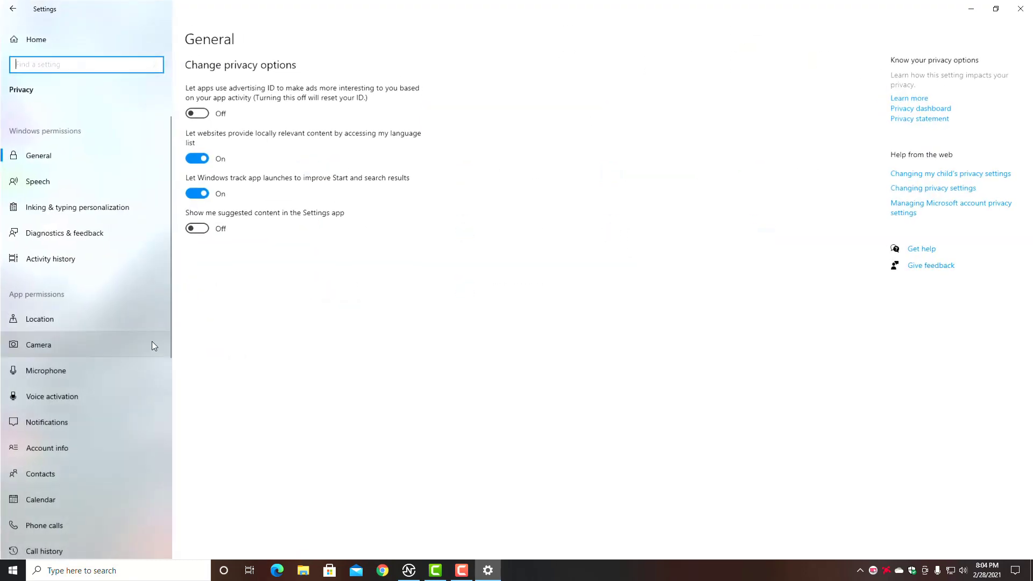
pyautogui.scroll(-4, 156, 344)
pyautogui.scroll(-3, 156, 344)
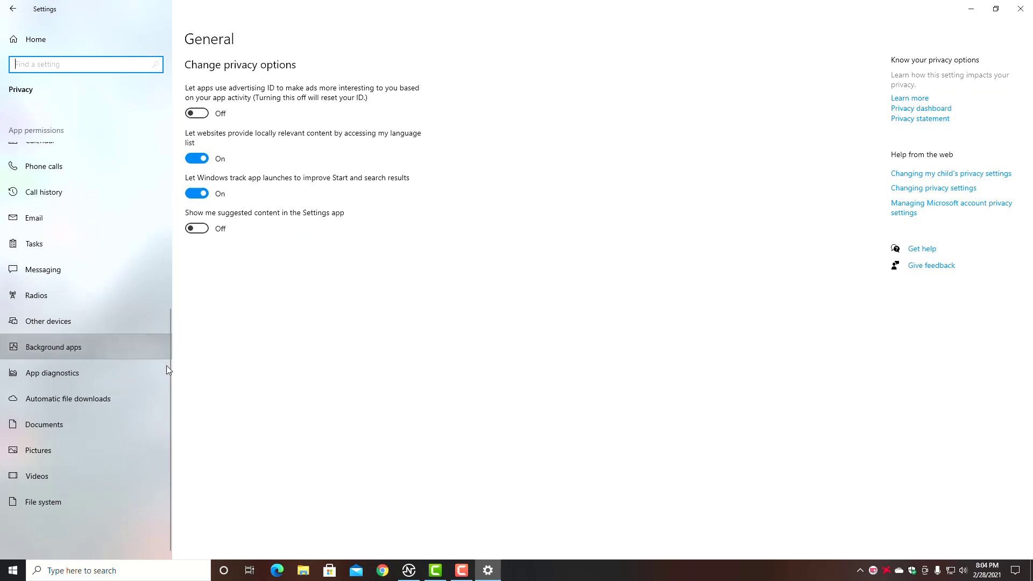
pyautogui.click(92, 347)
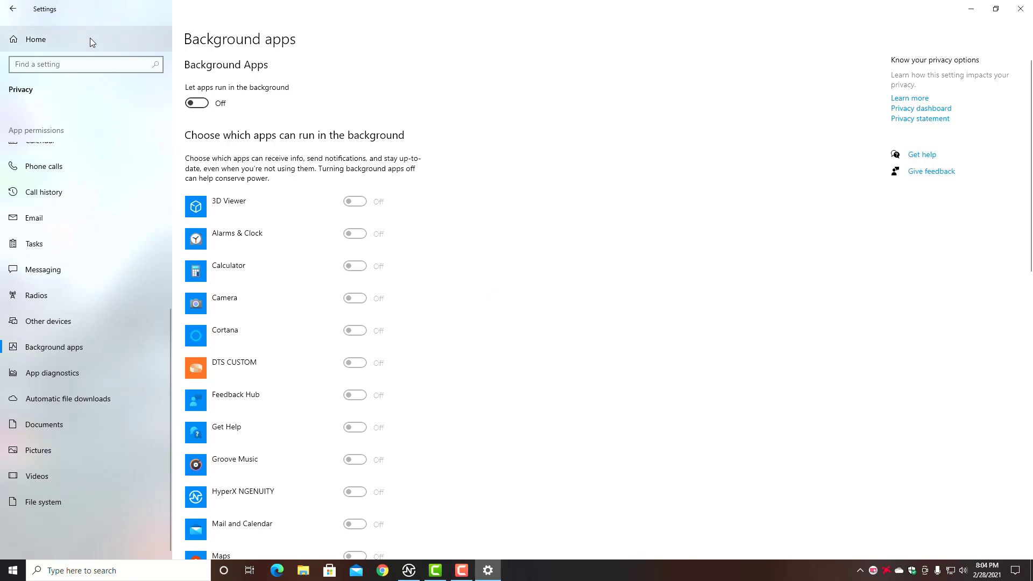
pyautogui.click(60, 47)
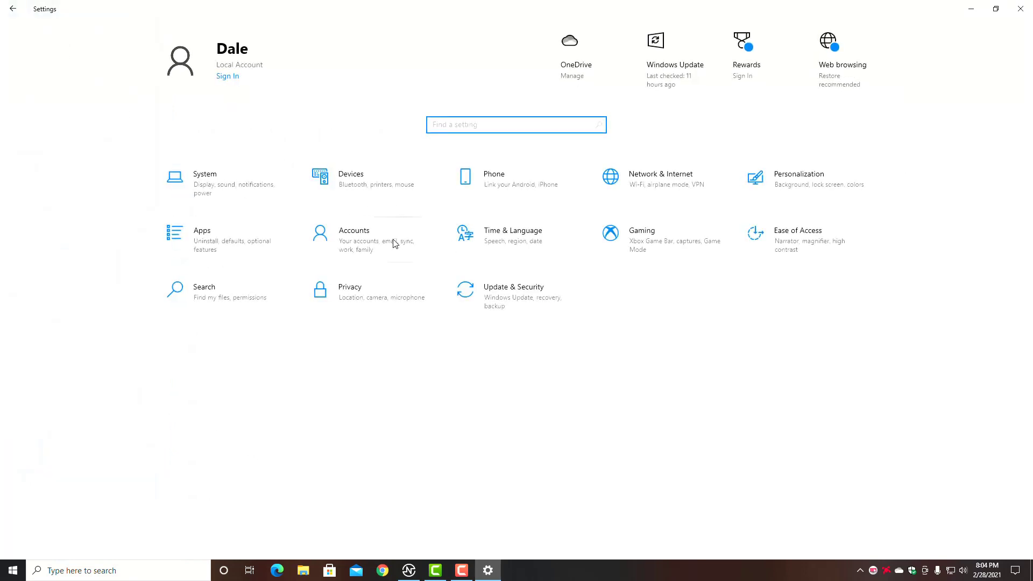
pyautogui.click(205, 245)
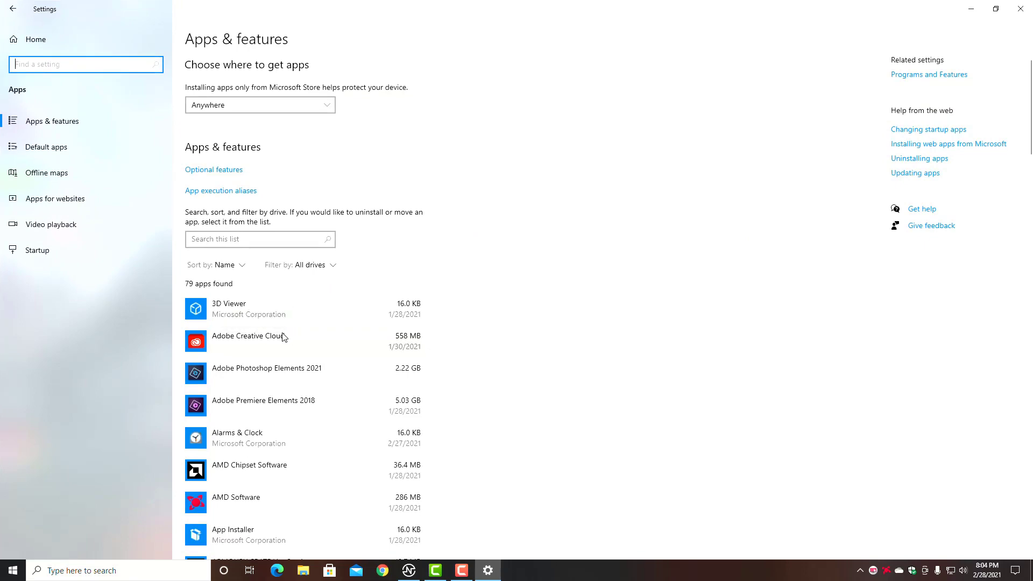
pyautogui.scroll(-5, 293, 350)
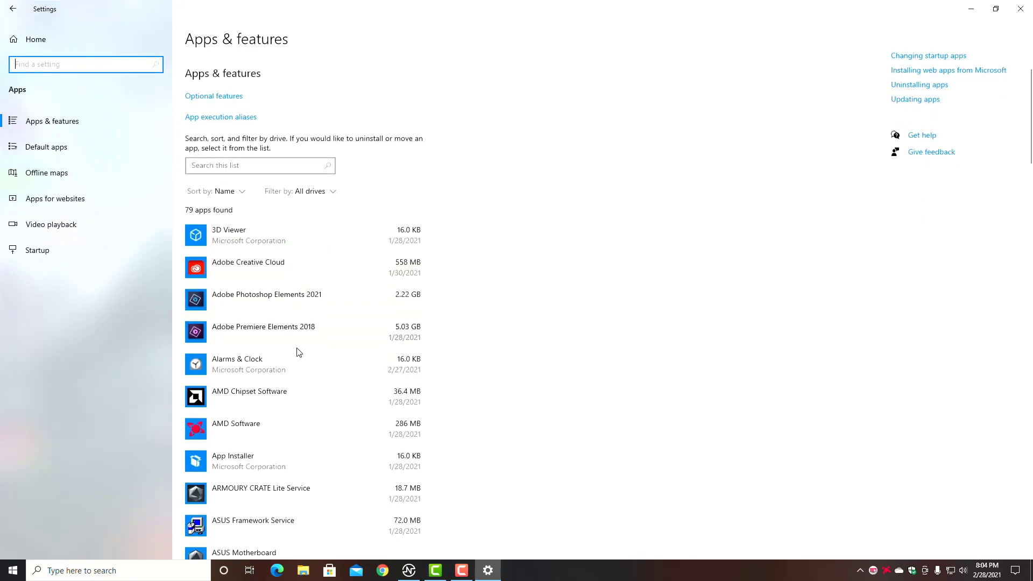
pyautogui.scroll(-6, 292, 372)
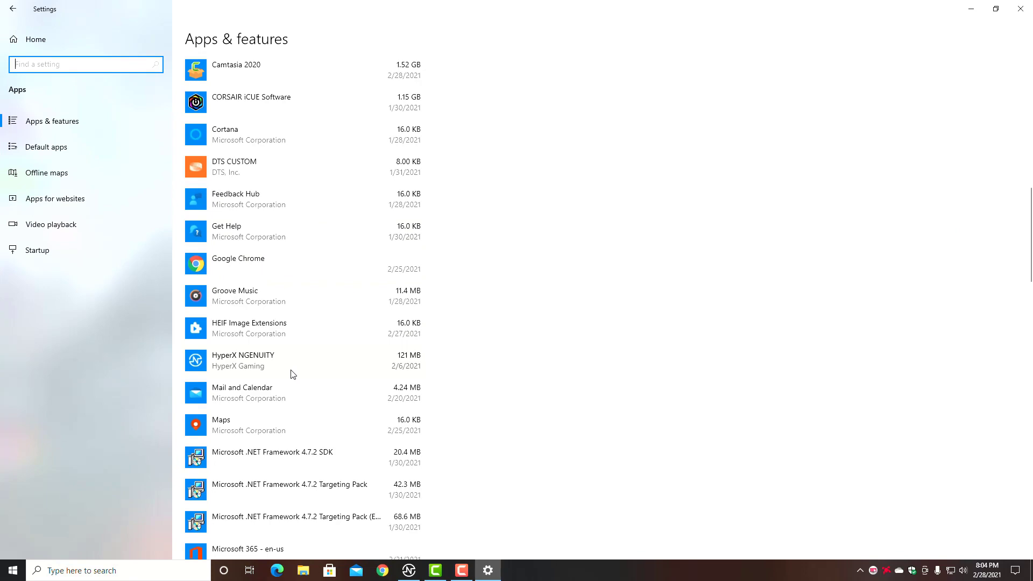
pyautogui.scroll(-15, 293, 371)
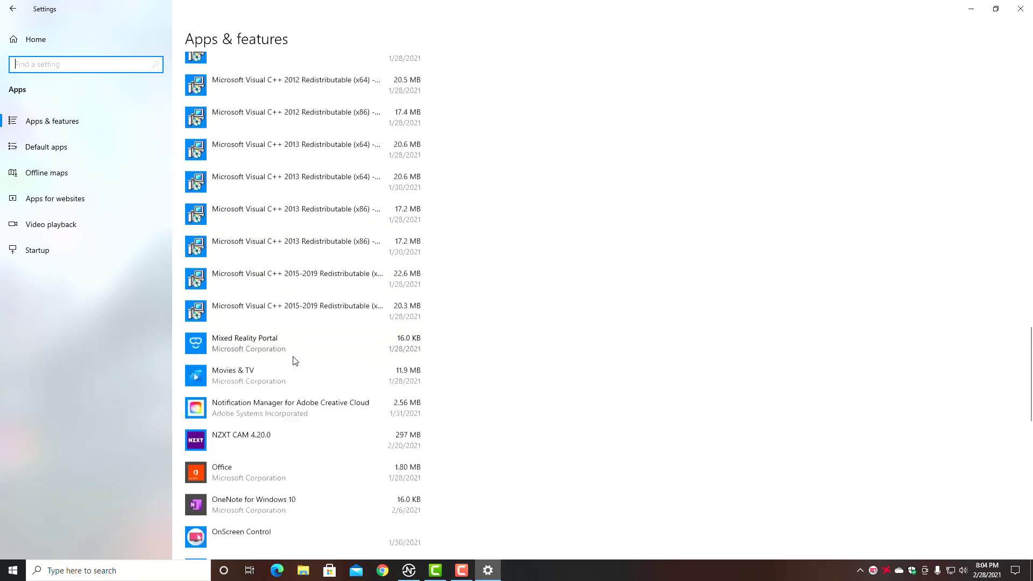
pyautogui.scroll(-1, 295, 360)
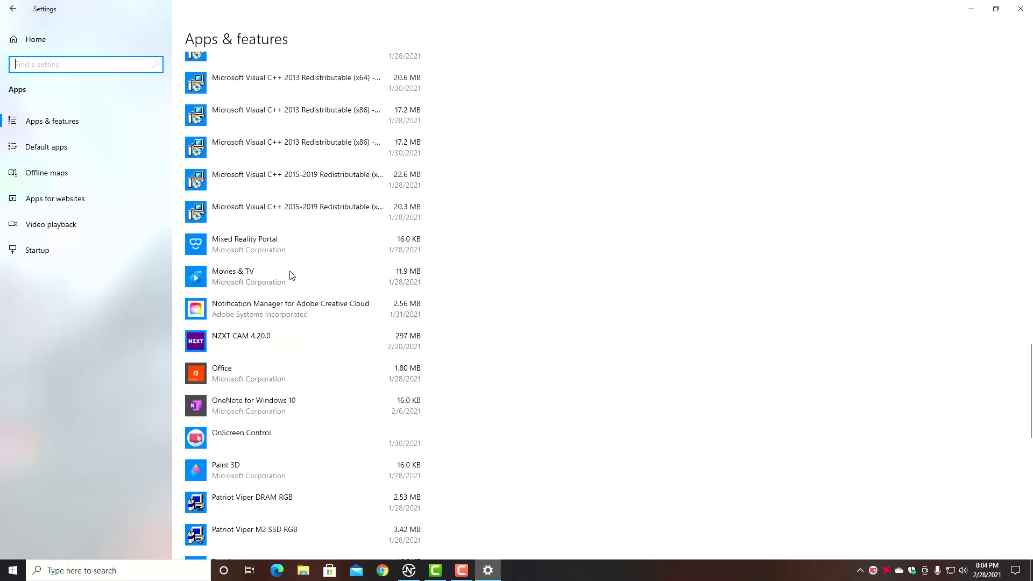
pyautogui.scroll(1, 278, 355)
pyautogui.scroll(7, 278, 350)
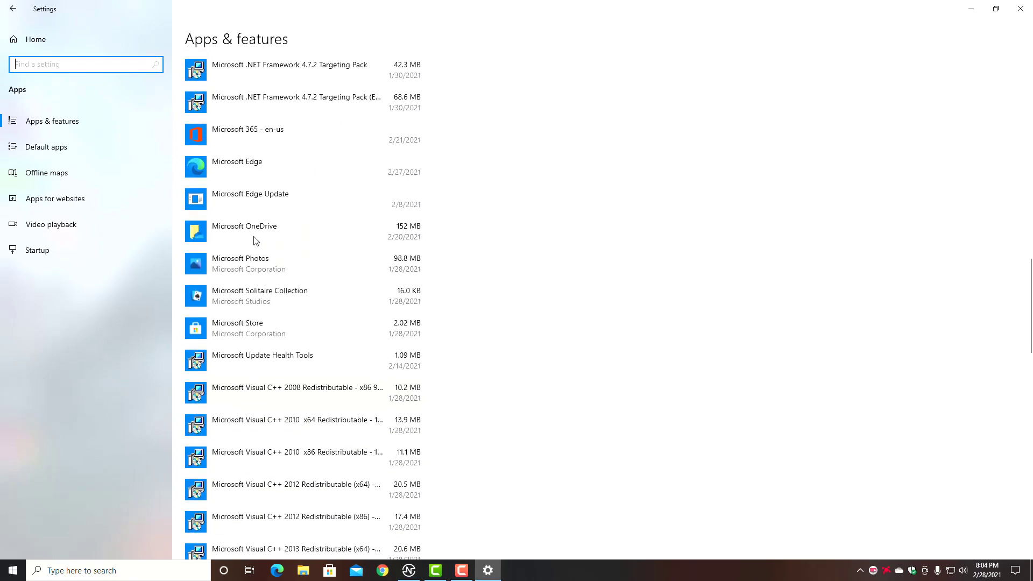
pyautogui.click(251, 240)
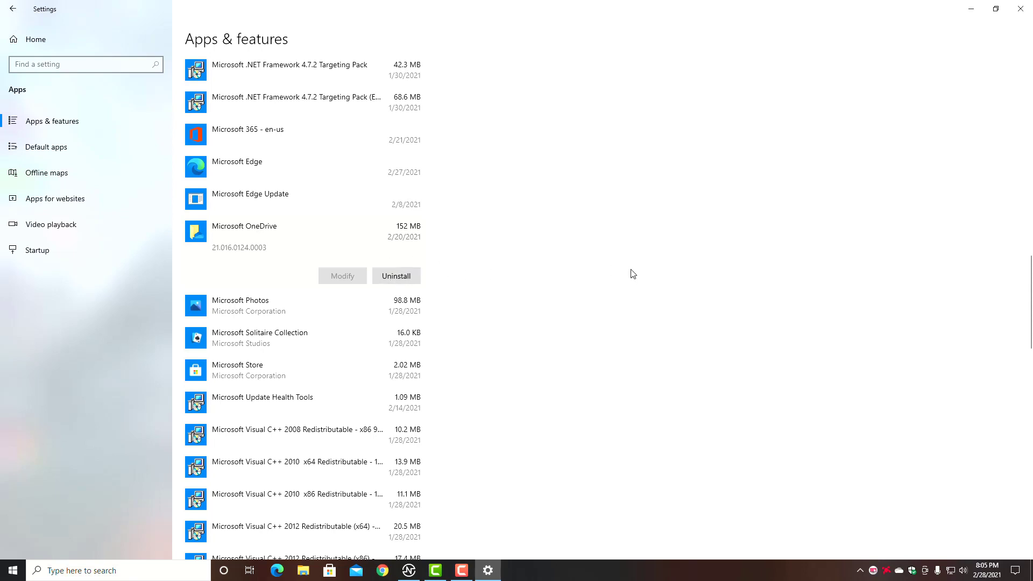
pyautogui.click(33, 39)
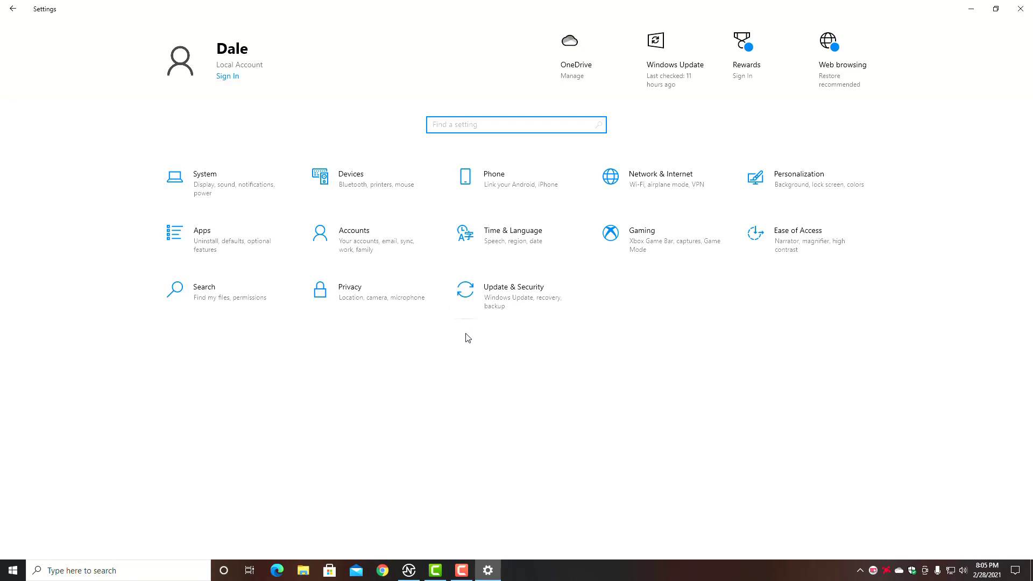
# - Close the Settings window using its title-bar X
pyautogui.click(1021, 9)
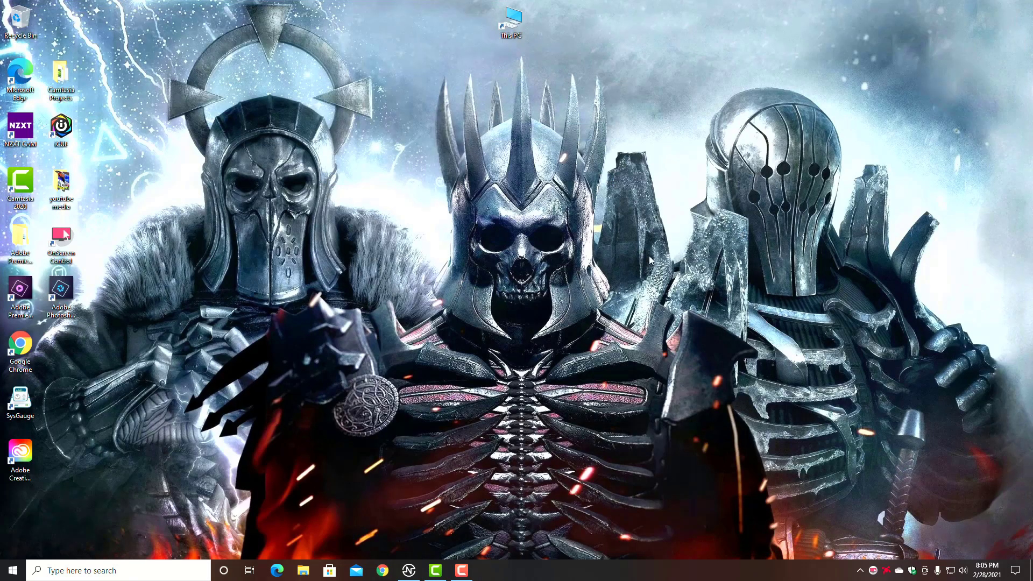